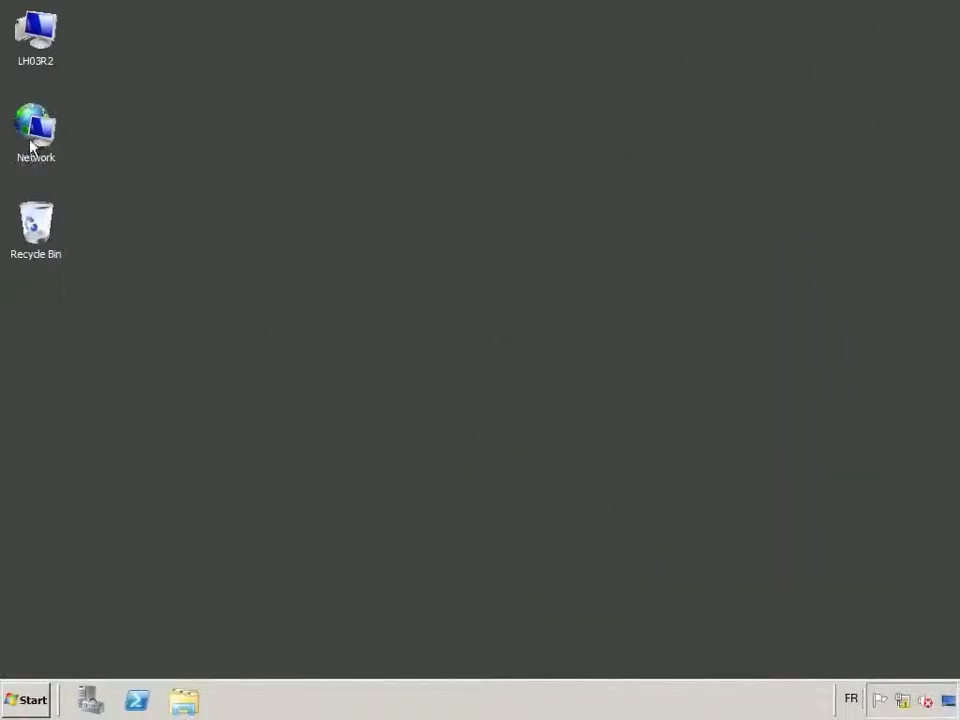
# Step: Open the list of the computer's network adapters from the network properties
pyautogui.rightClick(31, 147)
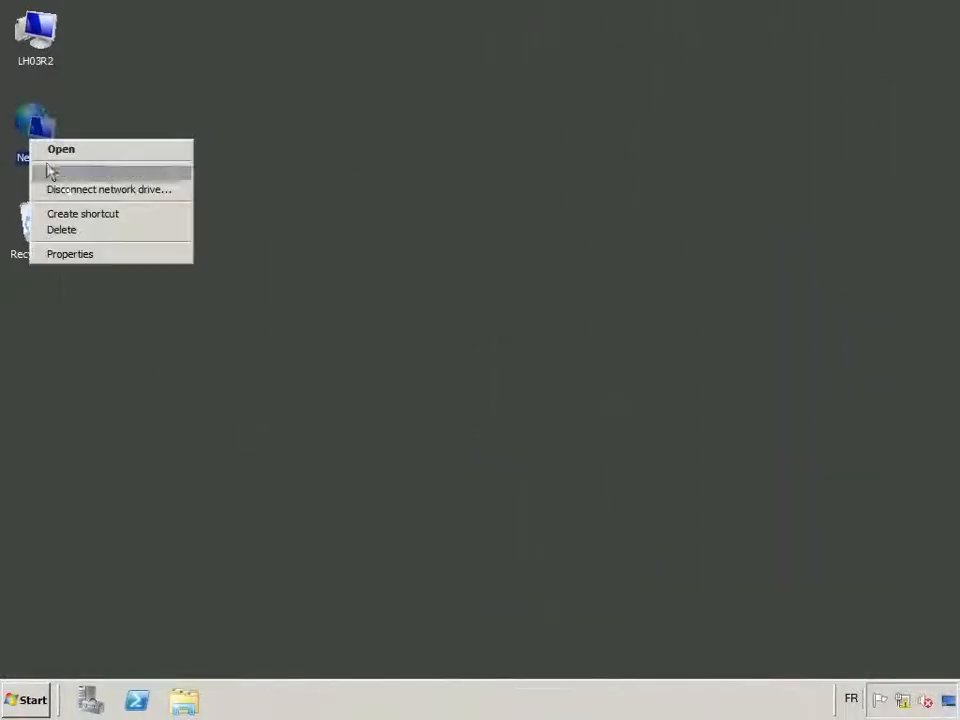
pyautogui.click(121, 281)
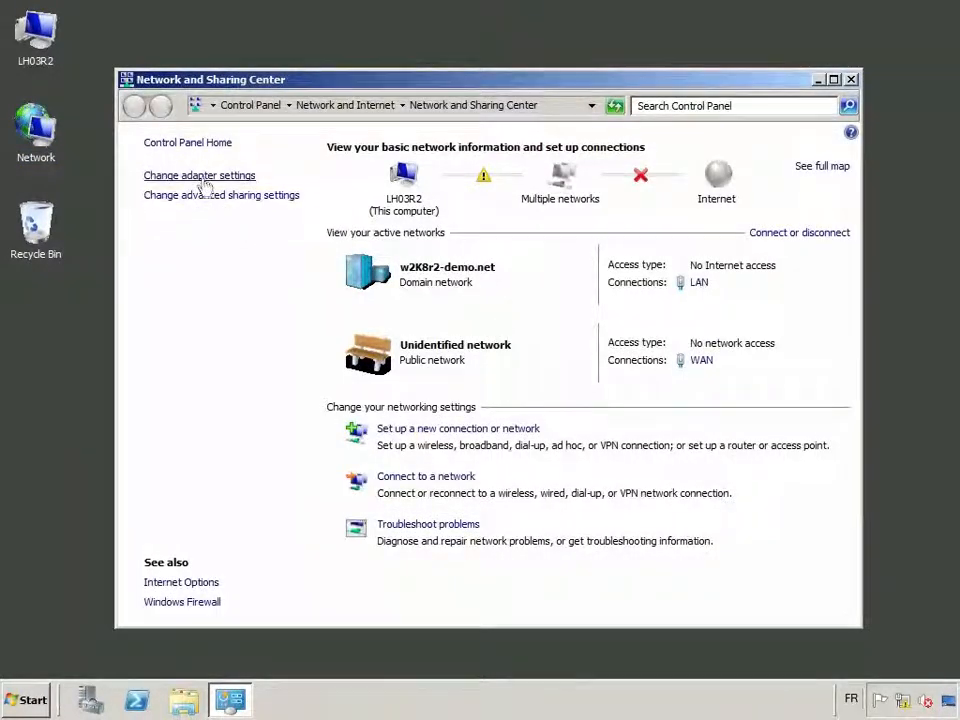
pyautogui.click(203, 180)
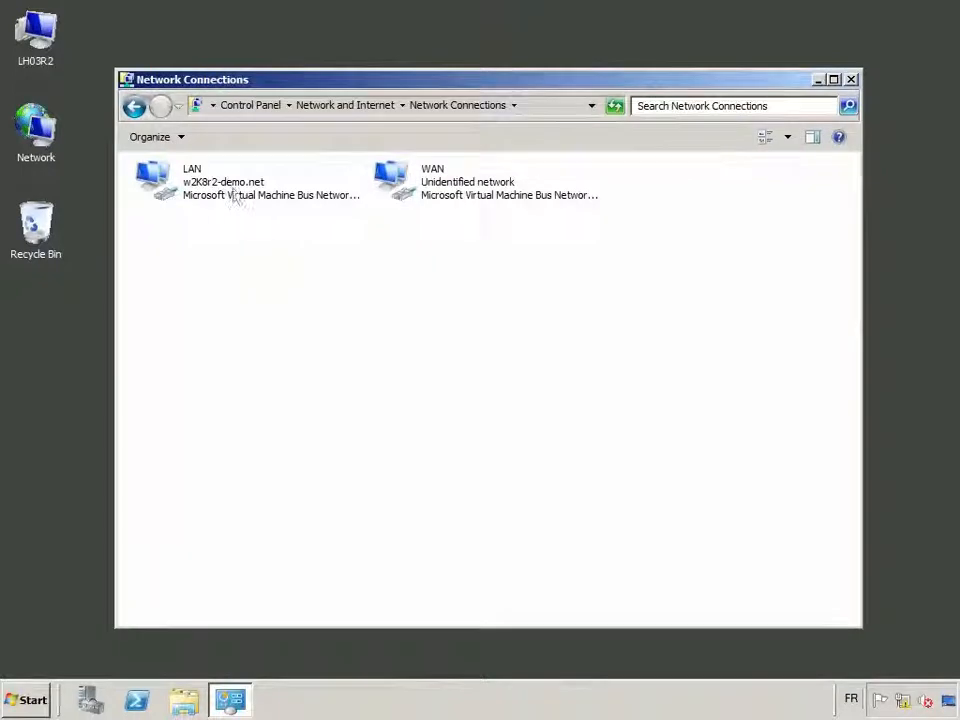
# Step: Rename the WAN network connection to "WAN (Internet)"
pyautogui.click(228, 195)
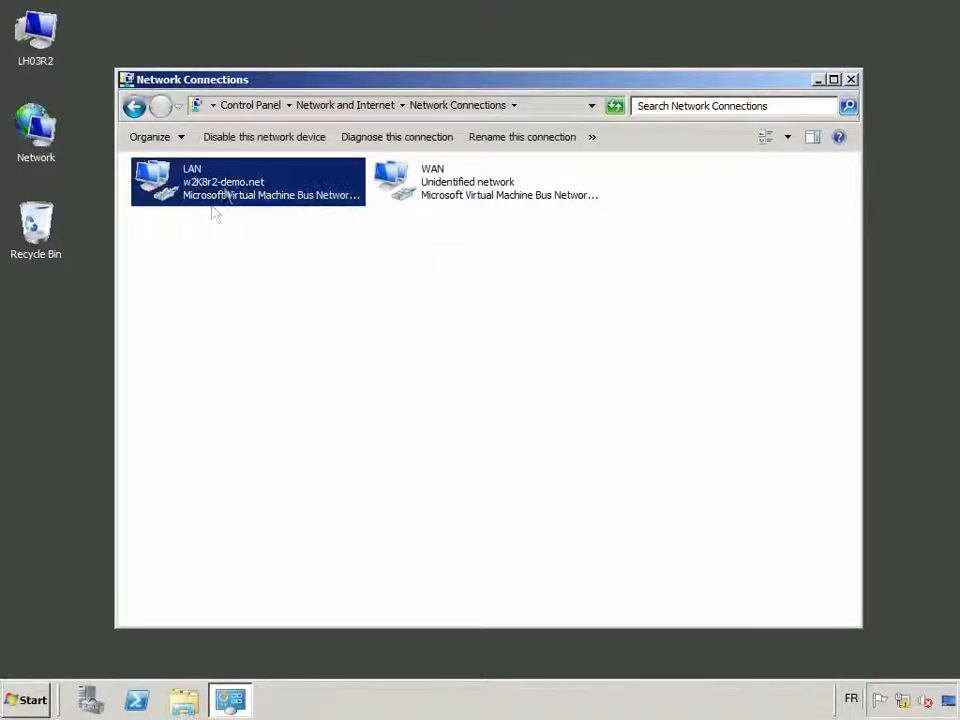
pyautogui.click(432, 188)
pyautogui.click(510, 198)
pyautogui.click(461, 168)
pyautogui.write('(Internet)')
pyautogui.press('Return')
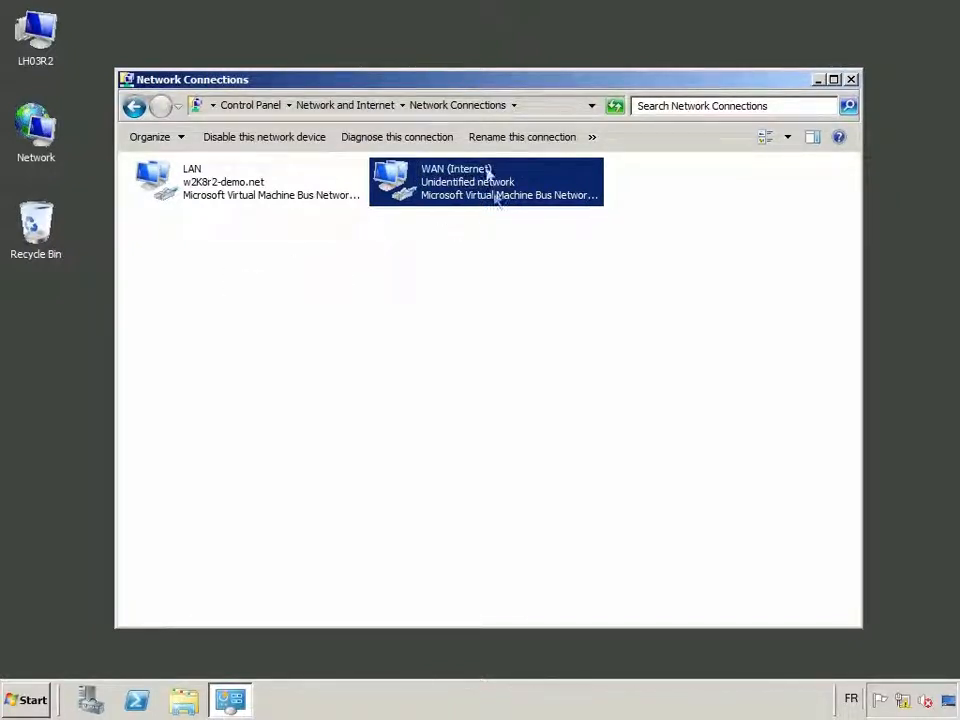
# Step: Review the WAN (Internet) connection's TCP/IPv4 settings, including both IP addresses in its advanced TCP/IP settings
pyautogui.rightClick(410, 176)
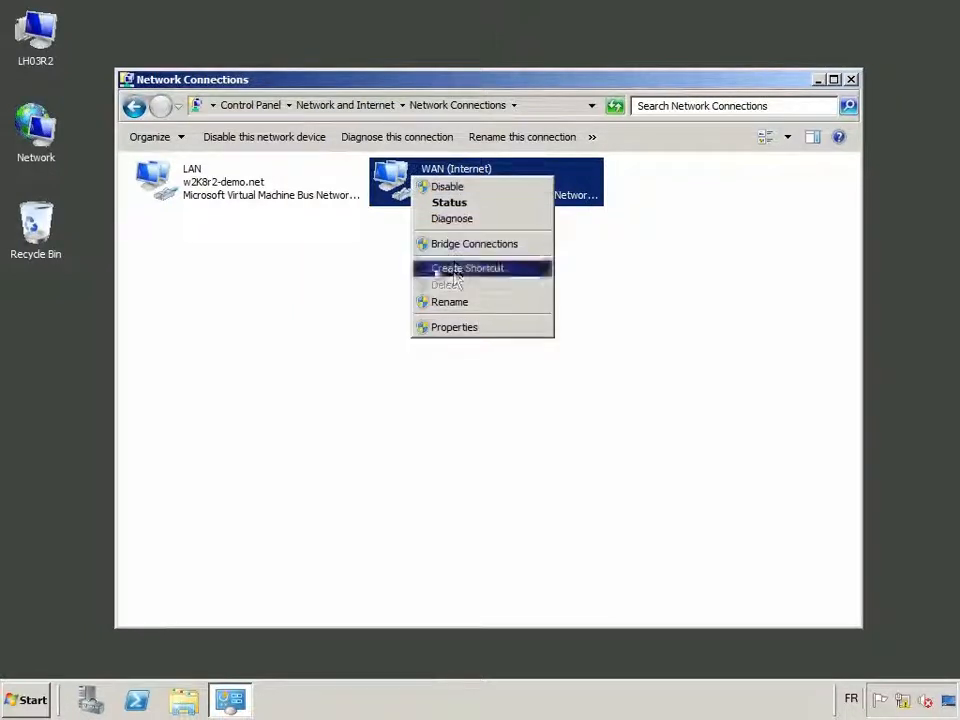
pyautogui.click(455, 327)
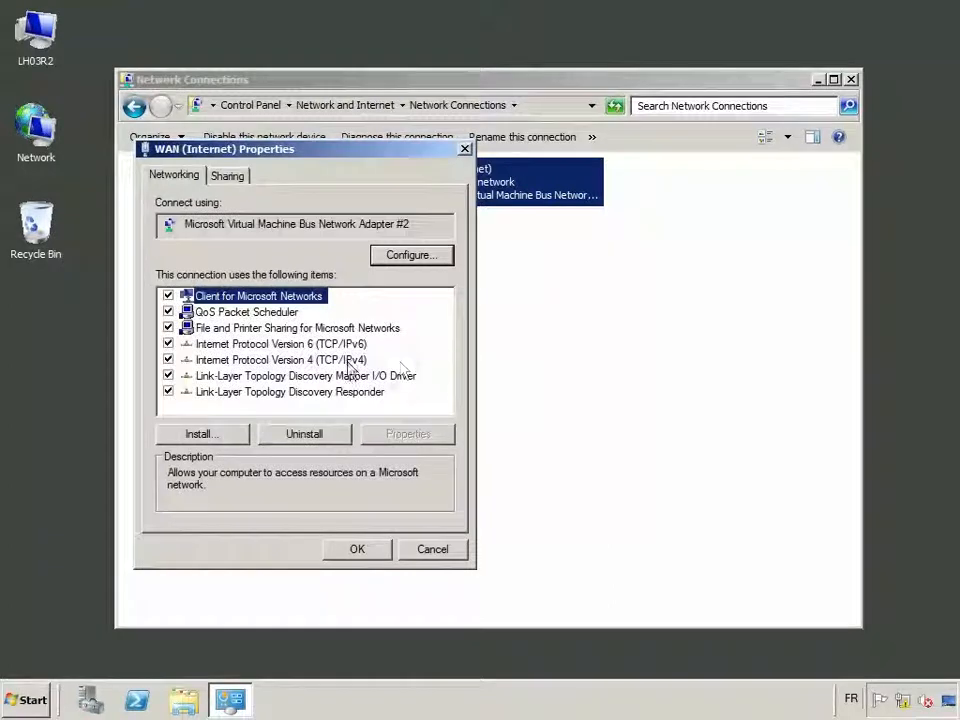
pyautogui.click(350, 361)
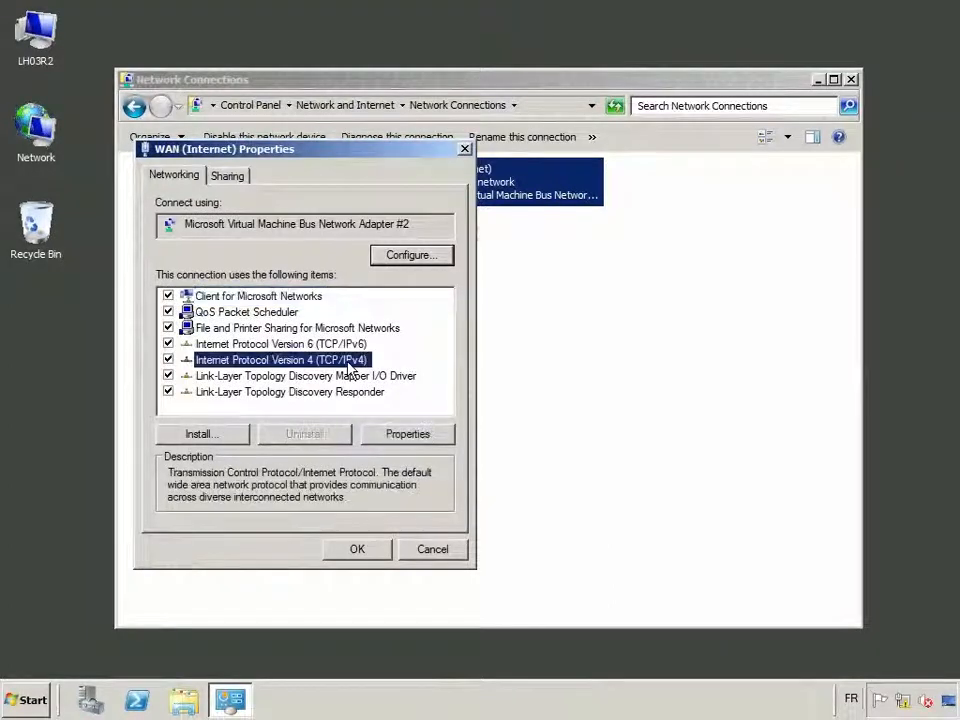
pyautogui.click(405, 438)
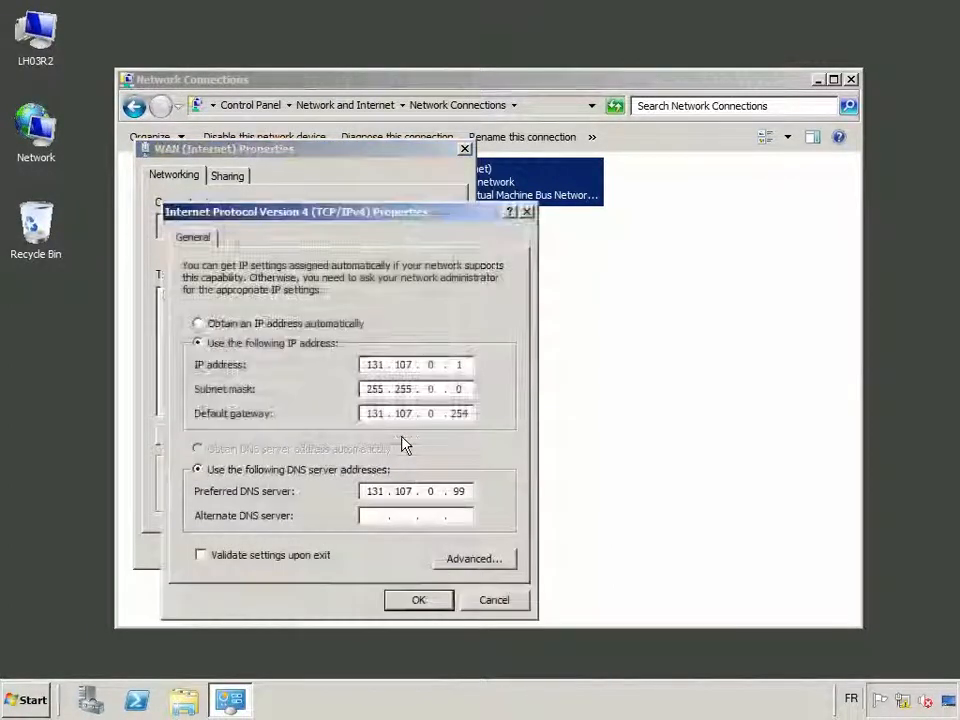
pyautogui.doubleClick(459, 364)
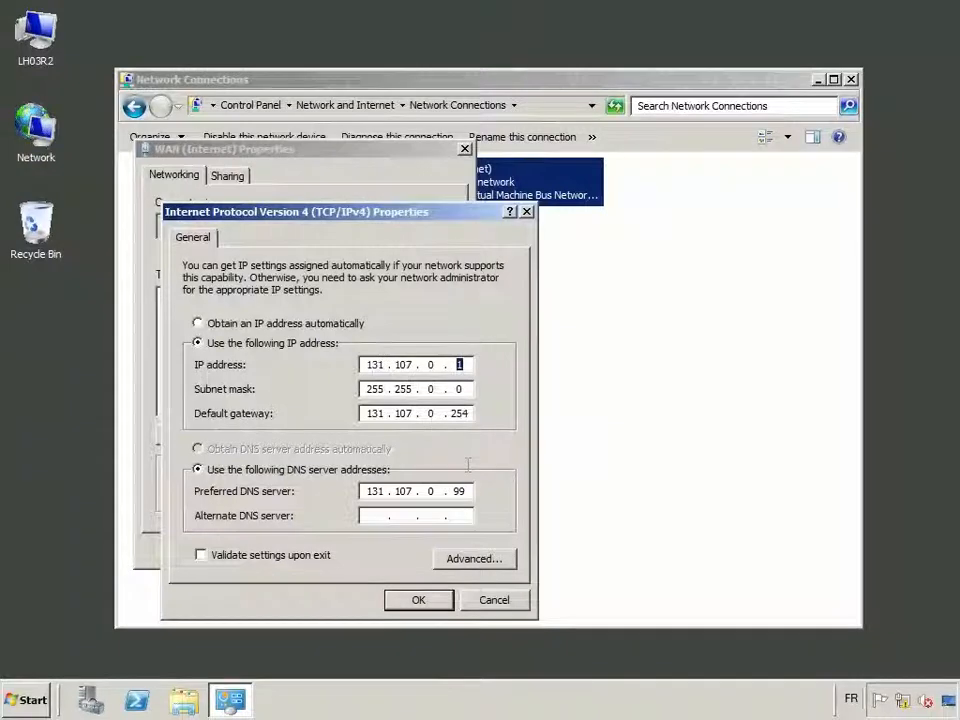
pyautogui.click(474, 559)
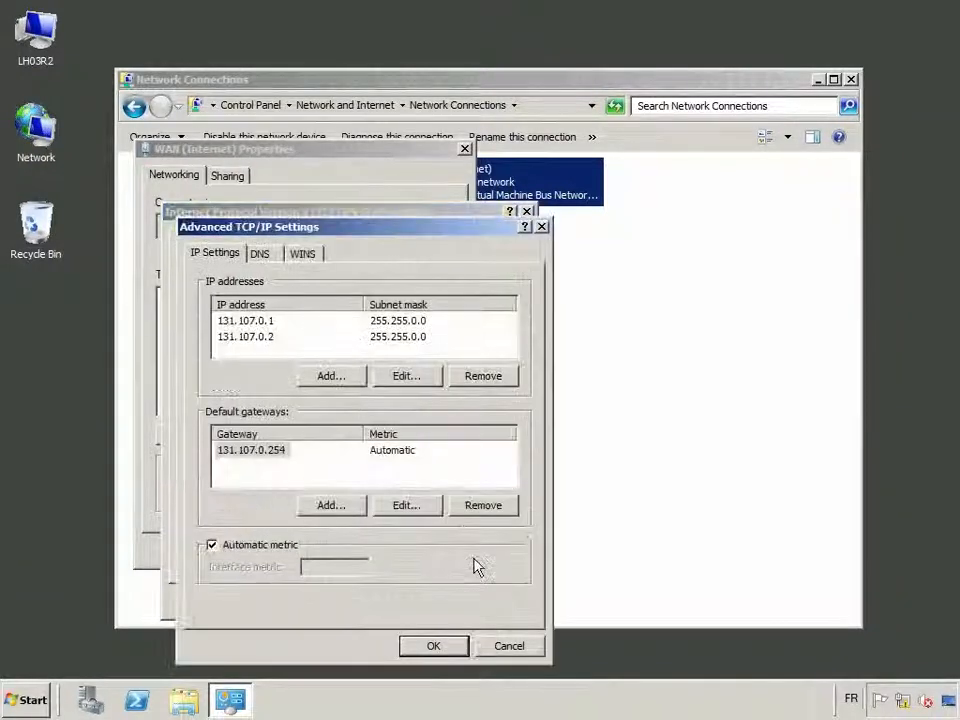
pyautogui.click(268, 321)
pyautogui.click(245, 337)
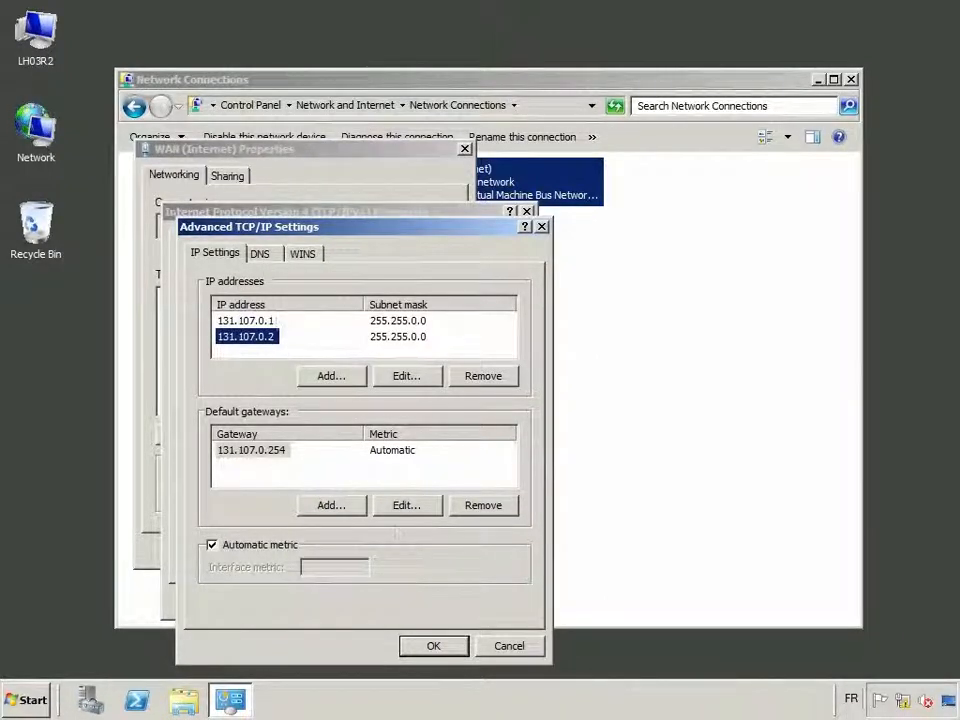
pyautogui.click(435, 647)
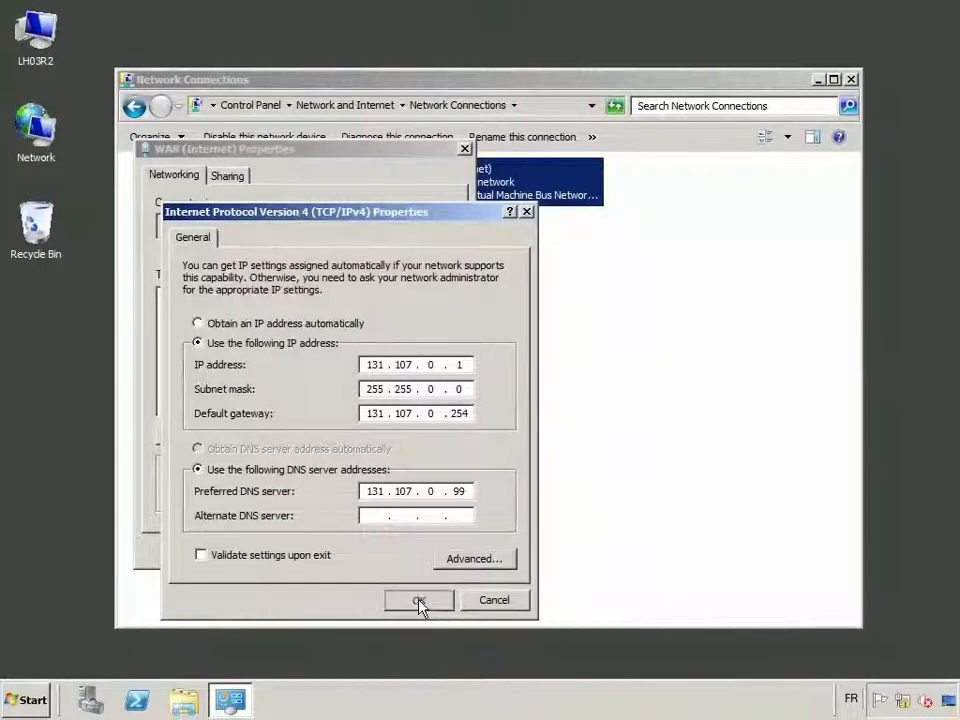
pyautogui.click(420, 602)
pyautogui.click(358, 550)
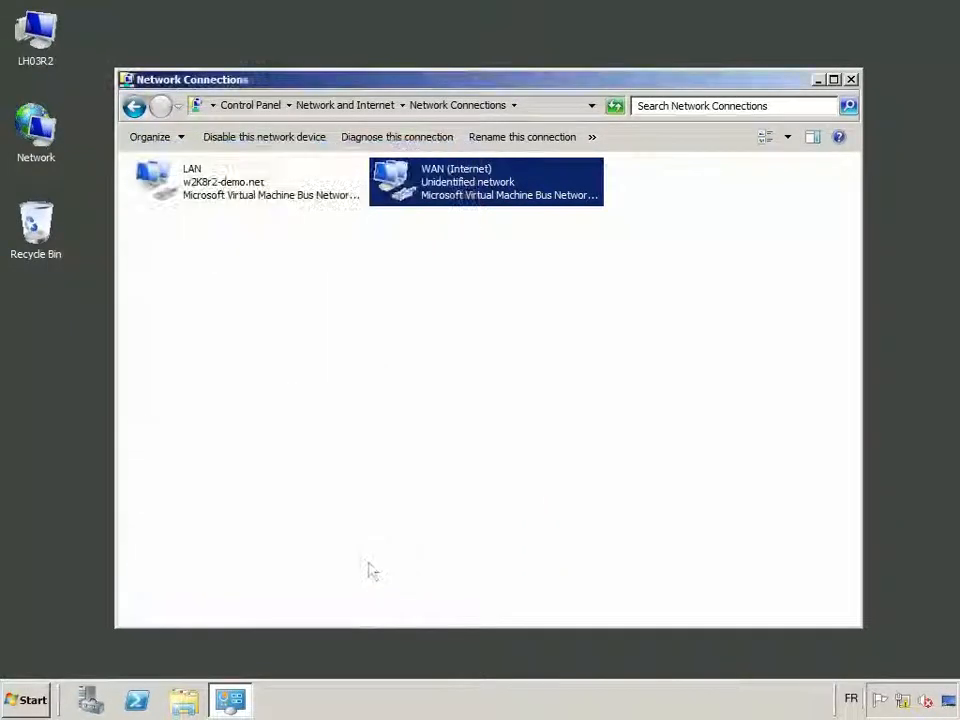
# Step: Open the advanced TCP/IP settings of the LAN connection's Internet Protocol Version 4
pyautogui.click(223, 185)
pyautogui.rightClick(281, 191)
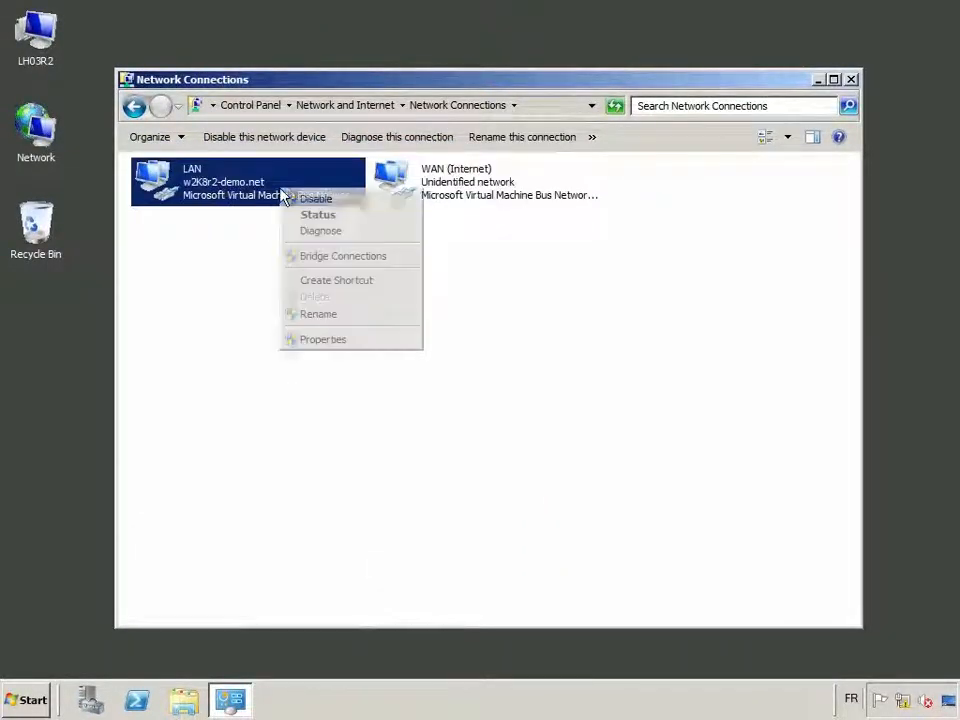
pyautogui.click(336, 342)
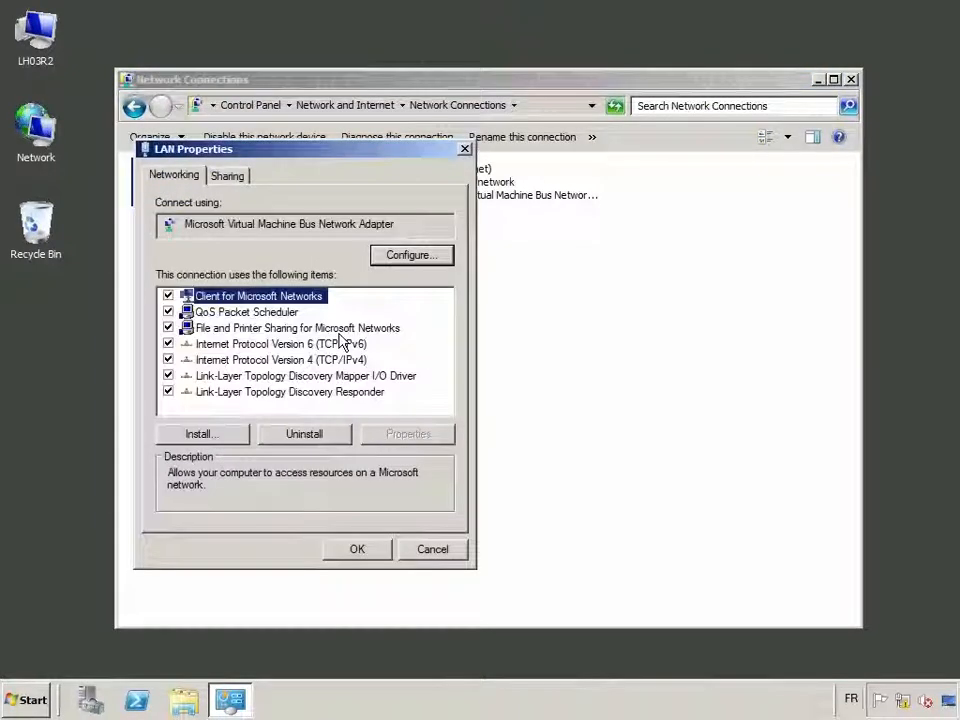
pyautogui.click(243, 362)
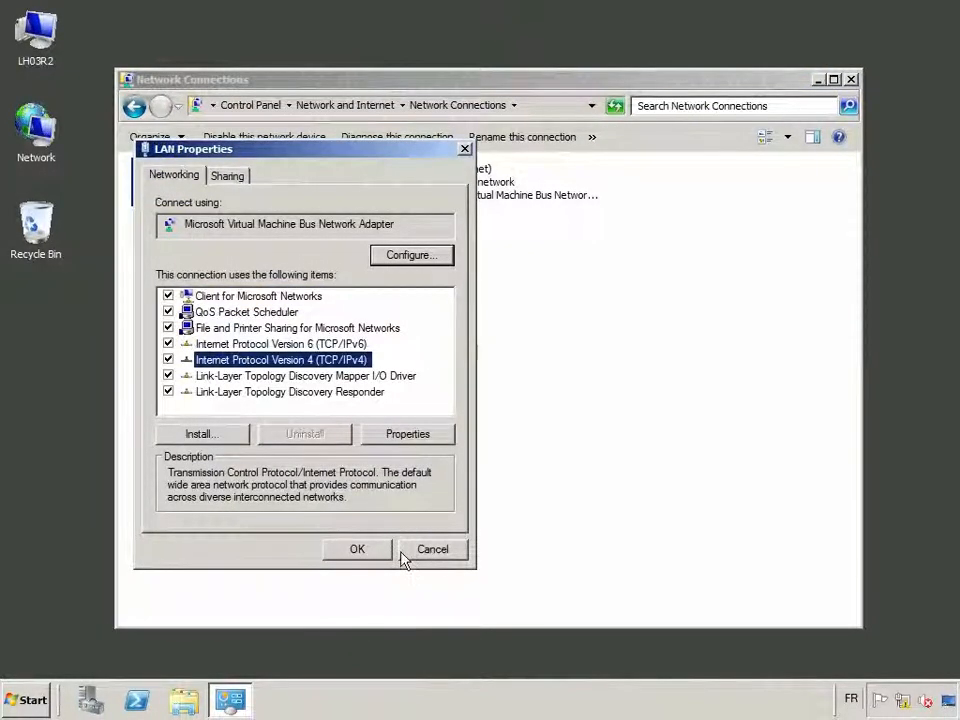
pyautogui.click(404, 437)
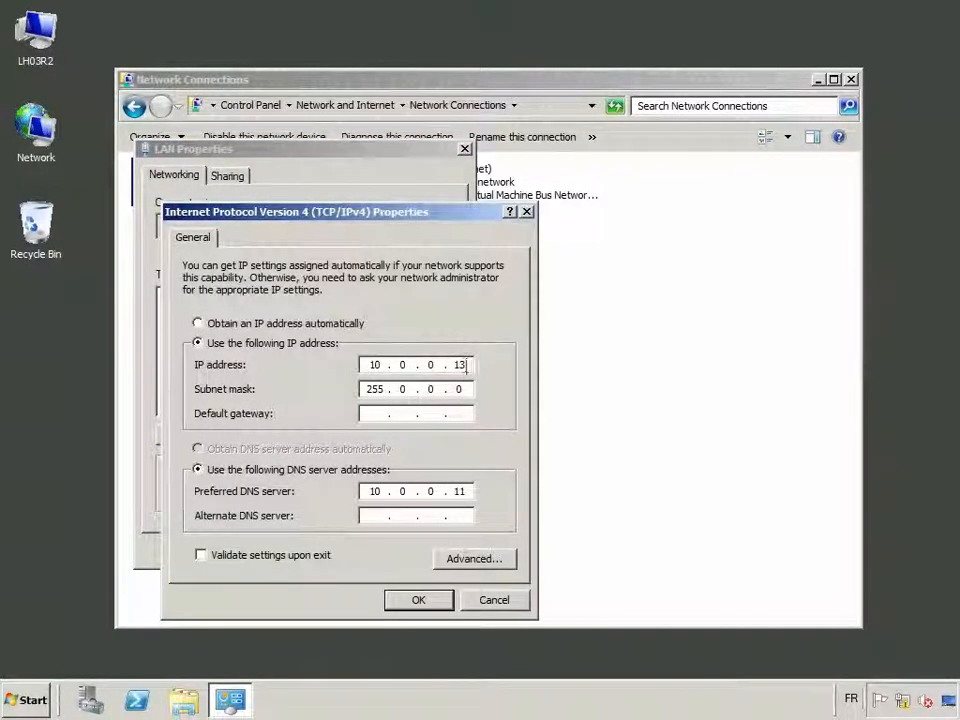
pyautogui.click(474, 559)
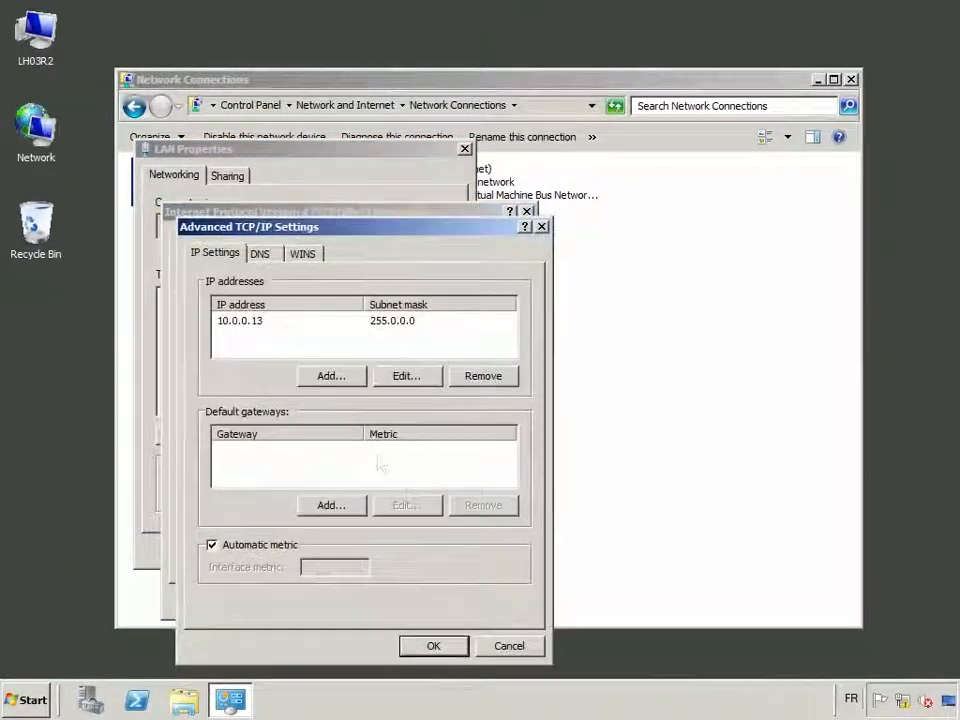
# Step: Set the DNS suffix for the LAN connection to w2K8r2-demo.net, apply the settings and close Network Connections
pyautogui.click(262, 257)
pyautogui.click(381, 570)
pyautogui.write('wiK8r2-')
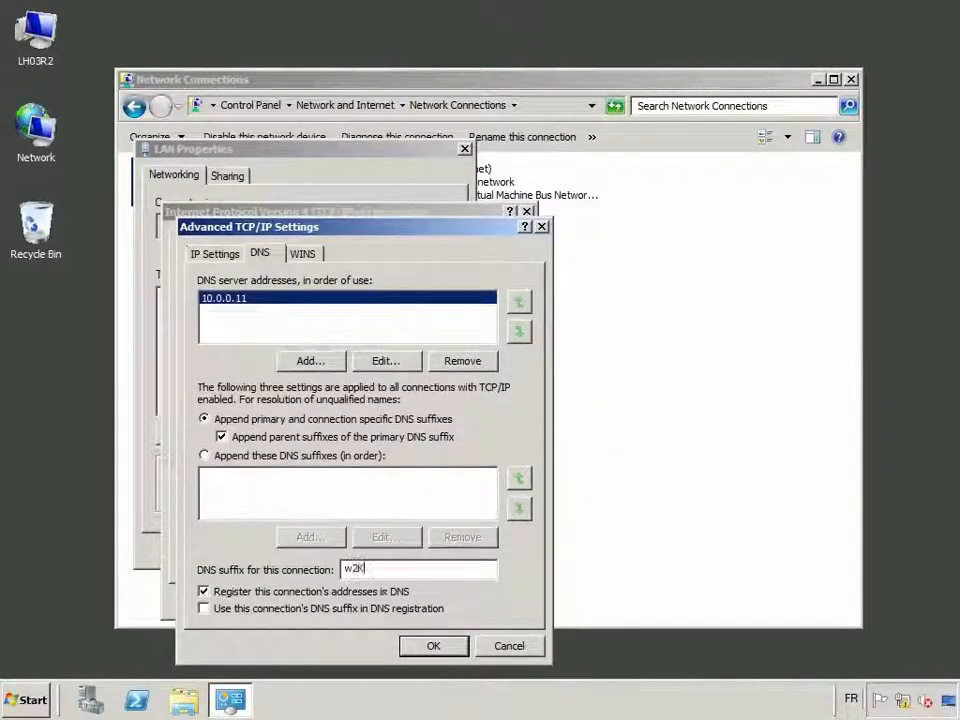
pyautogui.write('demo.net')
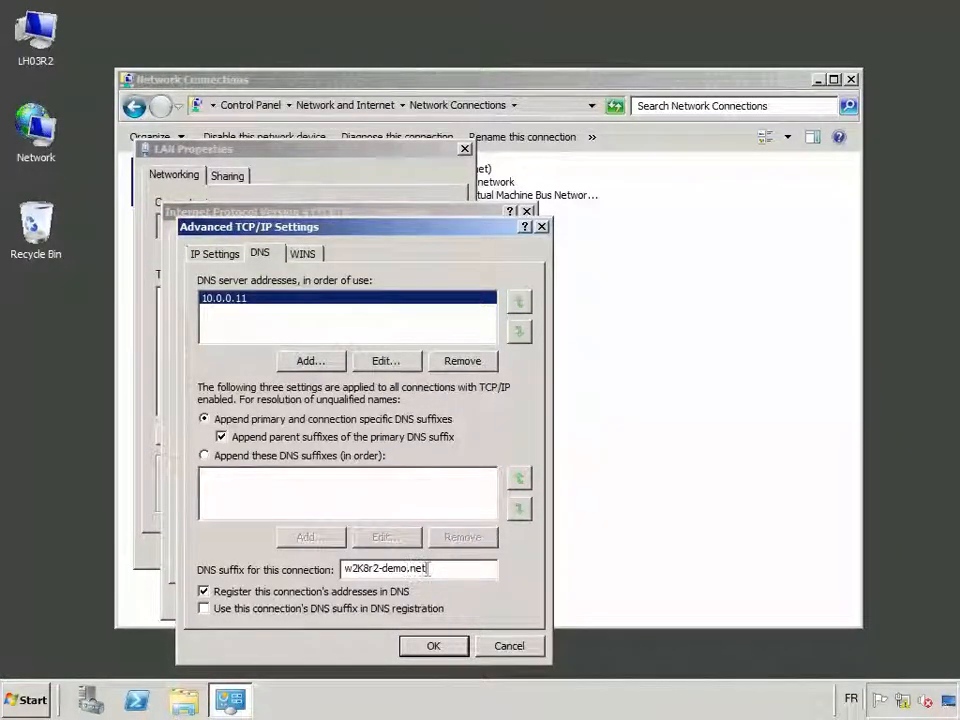
pyautogui.click(436, 646)
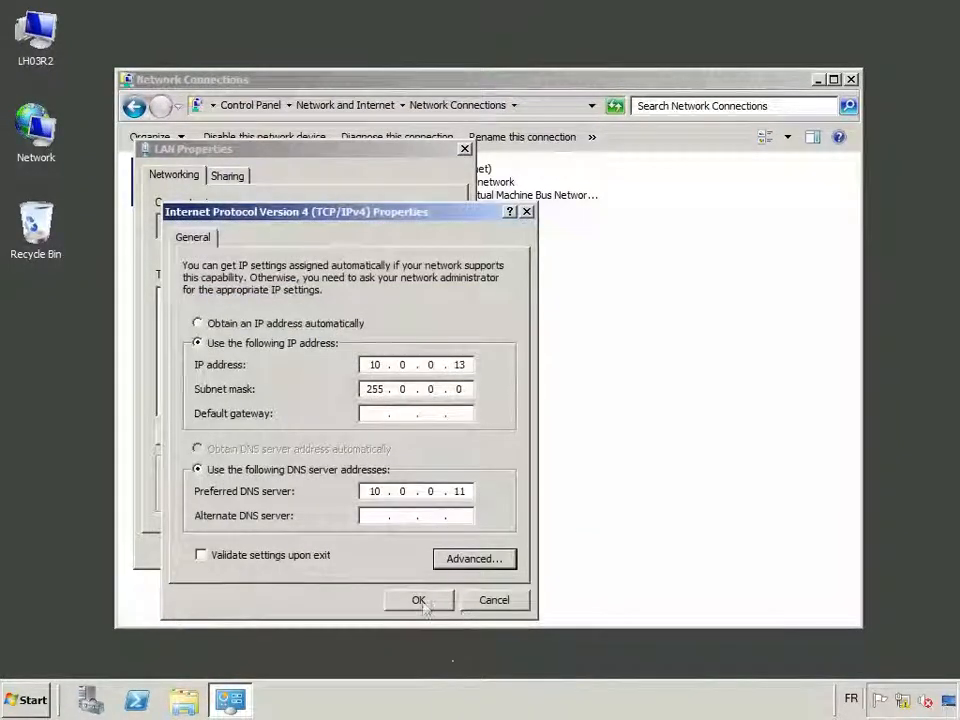
pyautogui.click(418, 600)
pyautogui.click(360, 550)
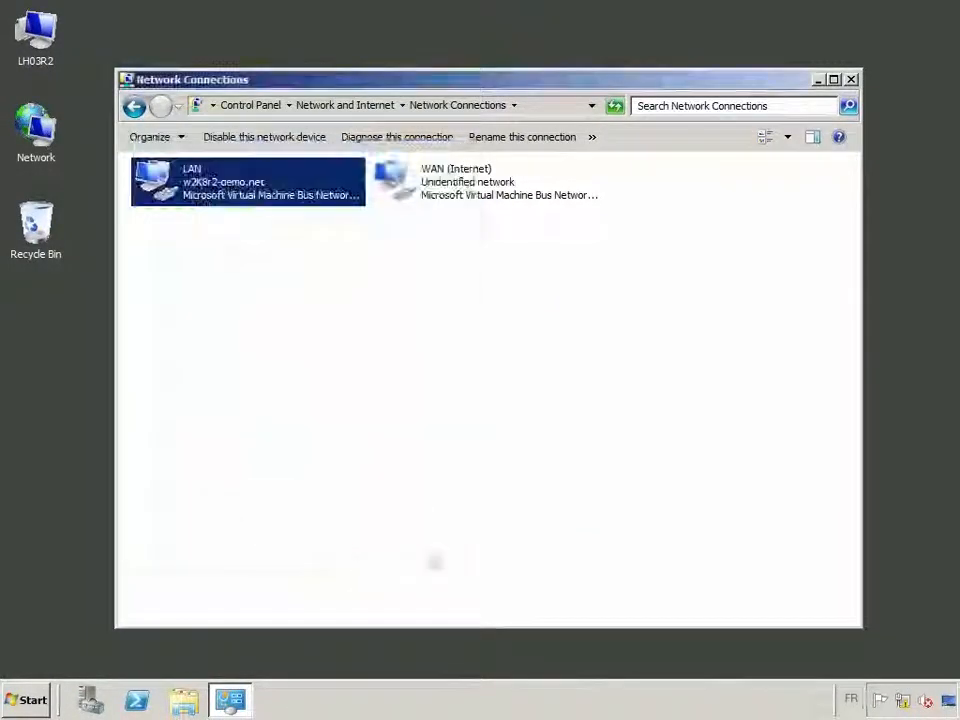
pyautogui.click(850, 80)
pyautogui.click(27, 705)
pyautogui.click(156, 660)
pyautogui.write('mmc')
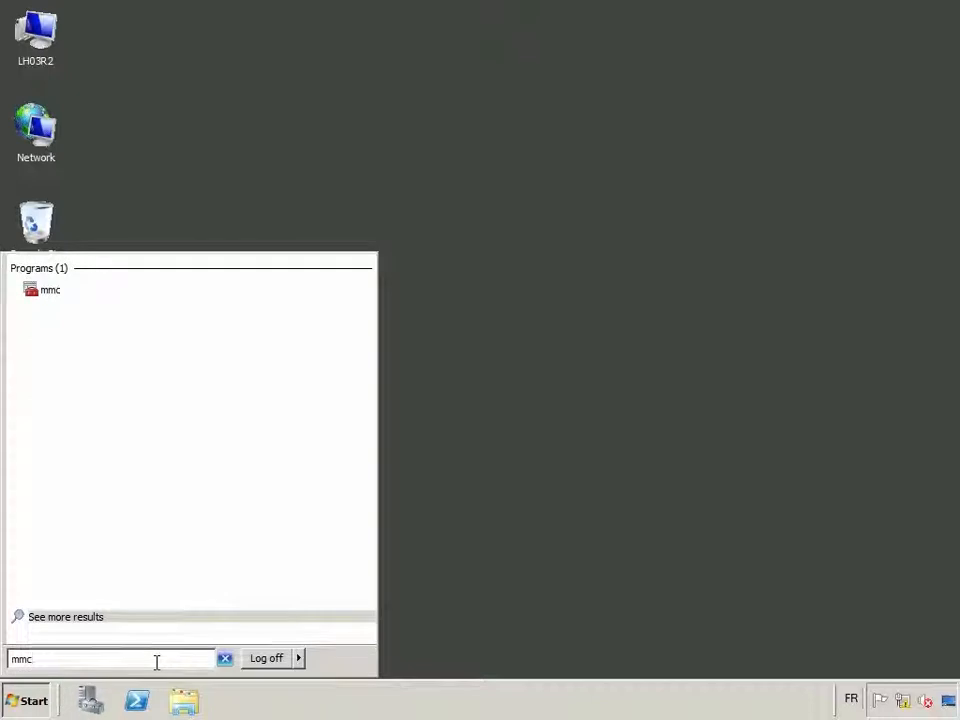
pyautogui.press('Return')
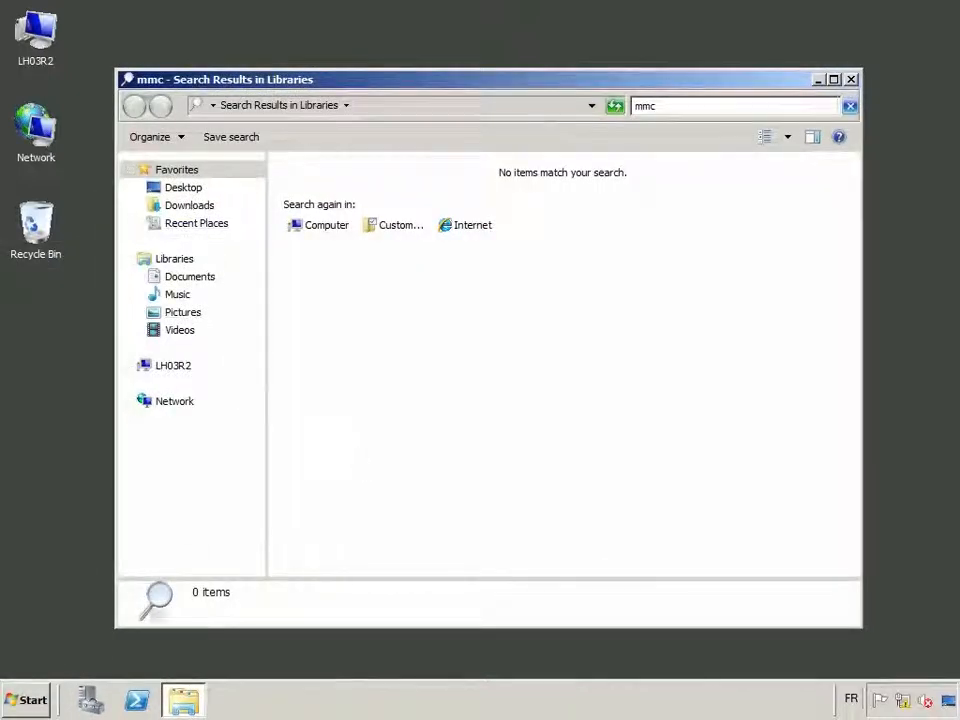
# Step: Launch an empty Microsoft Management Console (mmc) and close the leftover search results window
pyautogui.click(27, 700)
pyautogui.click(64, 658)
pyautogui.write('mmc')
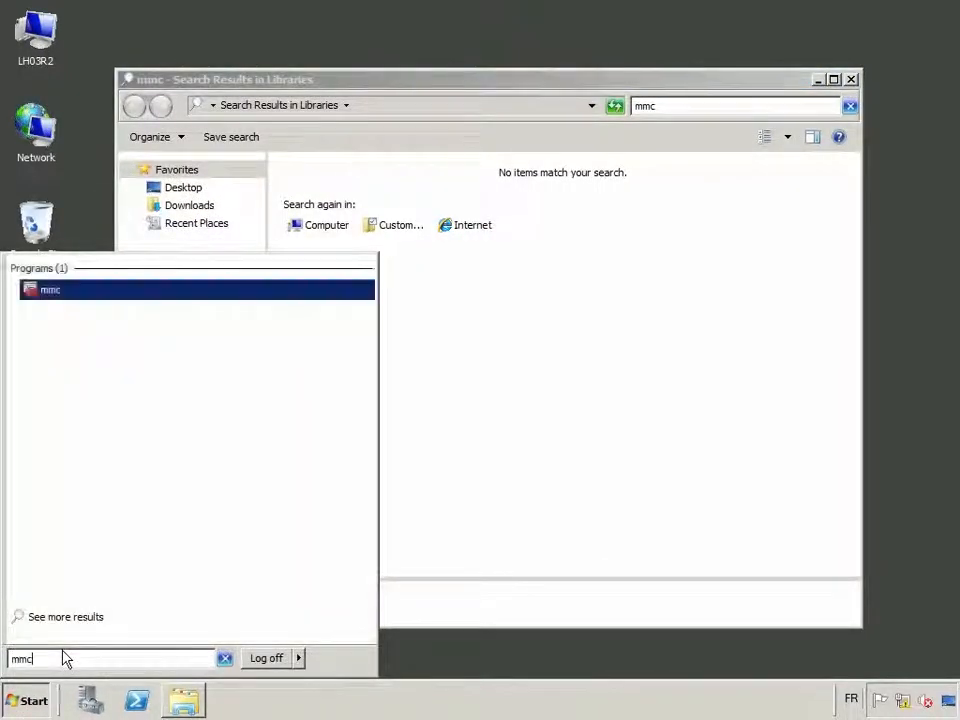
pyautogui.click(52, 290)
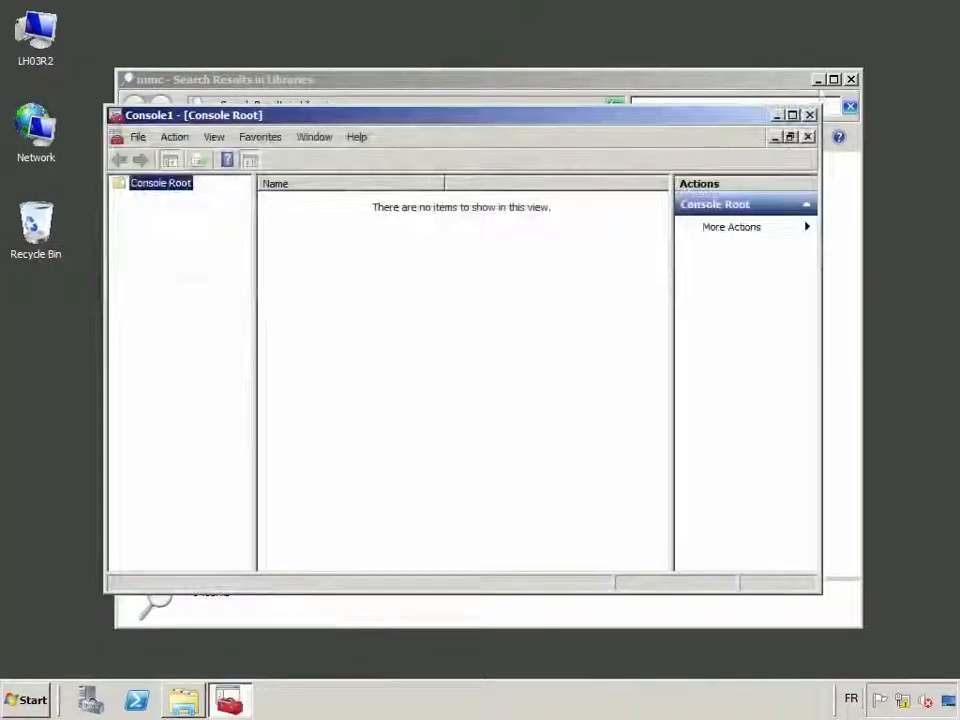
pyautogui.click(851, 79)
# Step: Add the Certificates snap-in for the computer account on the local computer and maximize the console window
pyautogui.click(138, 137)
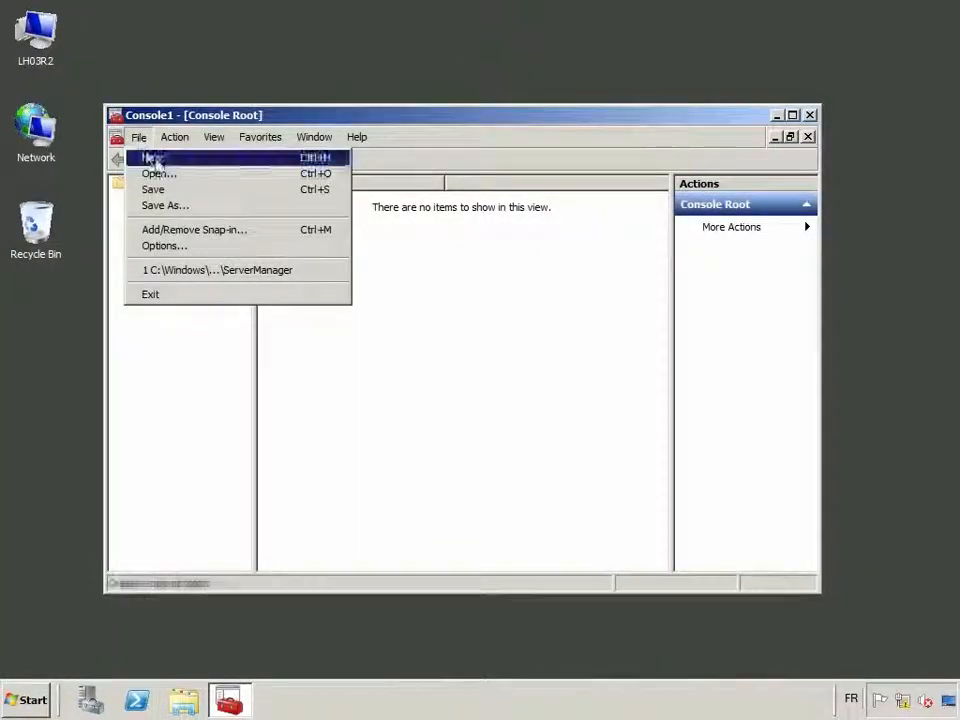
pyautogui.click(197, 229)
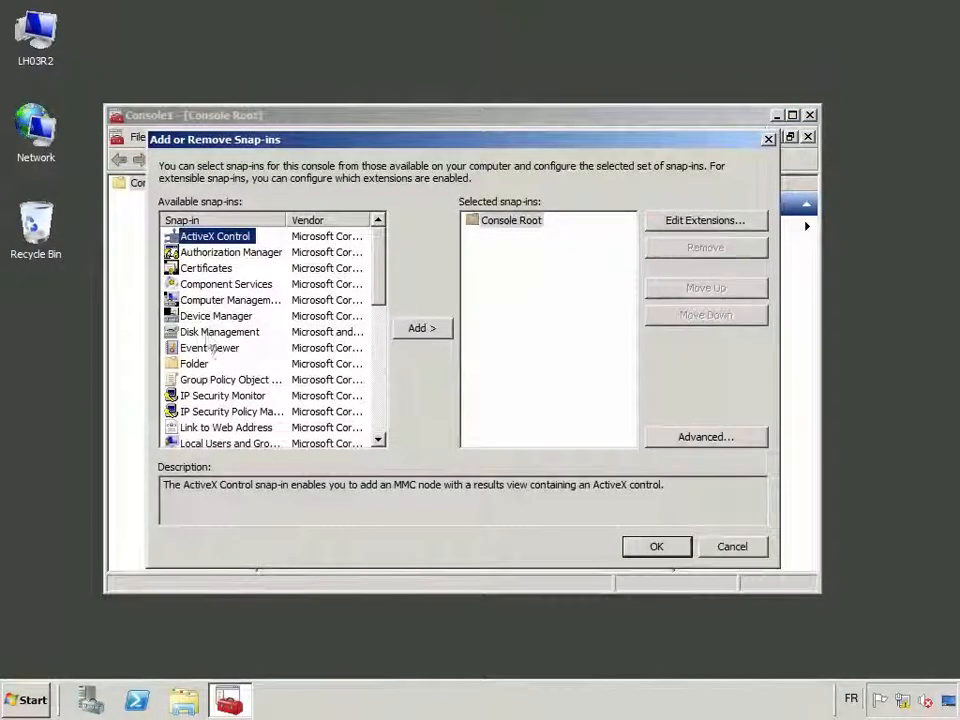
pyautogui.doubleClick(212, 268)
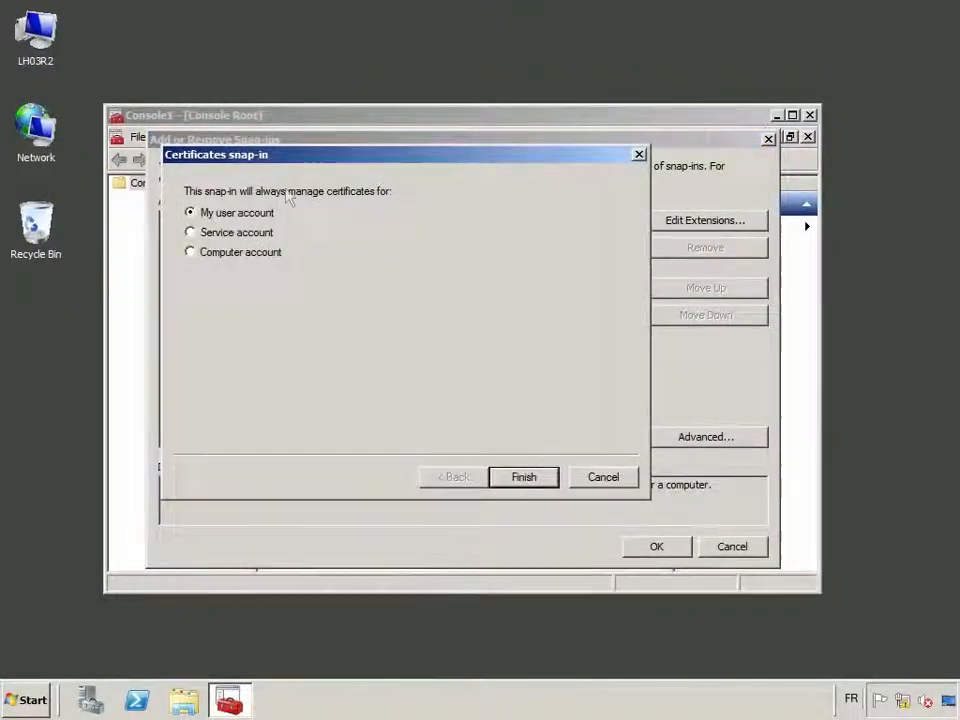
pyautogui.click(238, 254)
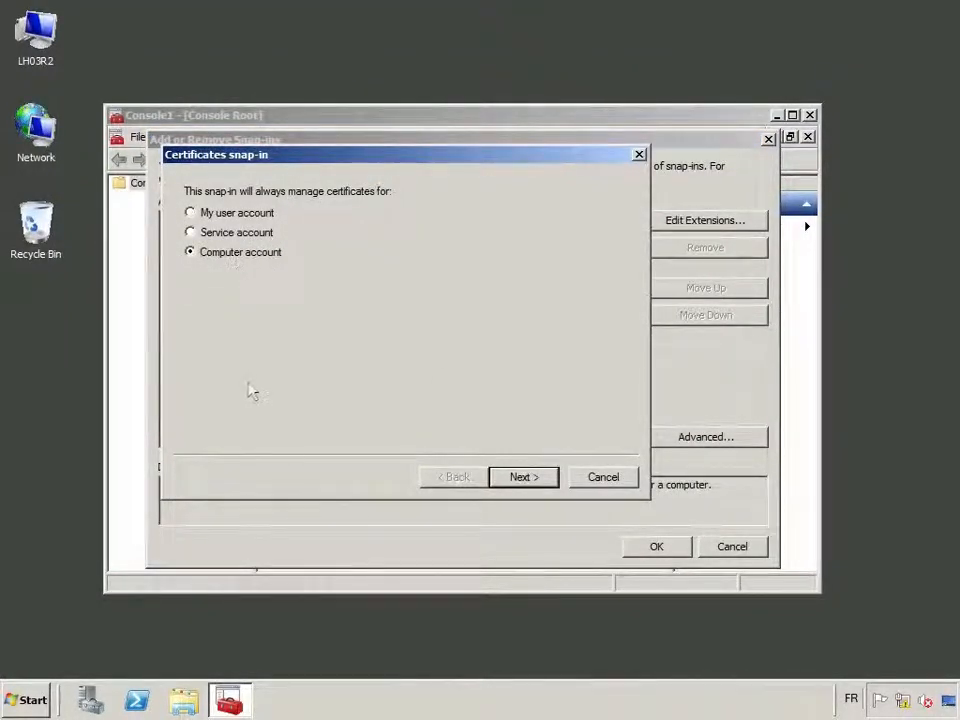
pyautogui.moveTo(325, 166); pyautogui.dragTo(363, 176)
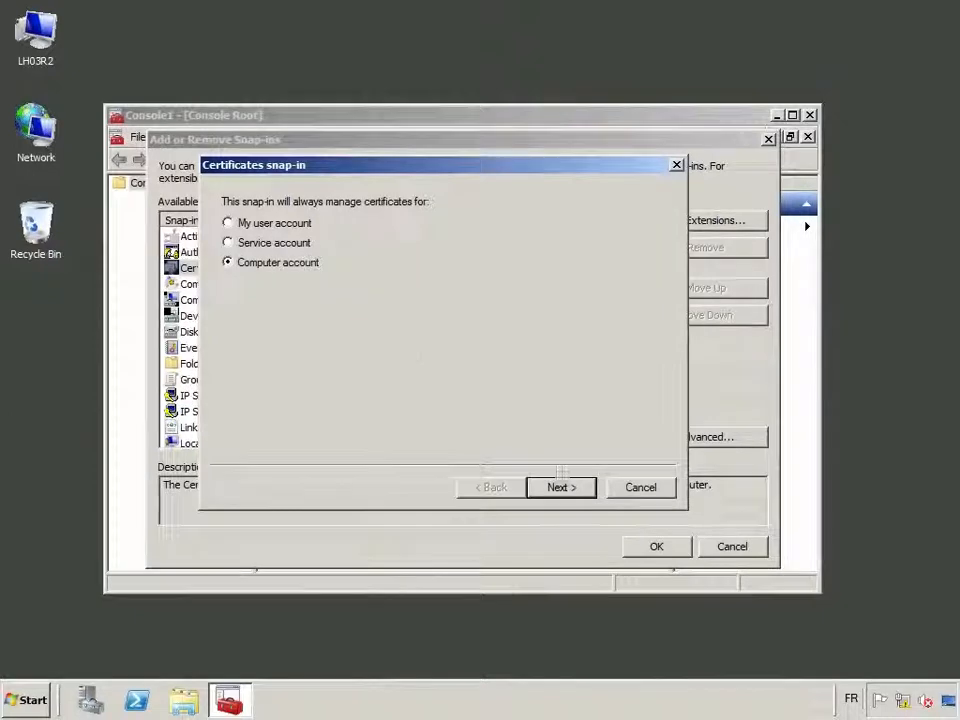
pyautogui.click(562, 488)
pyautogui.click(562, 490)
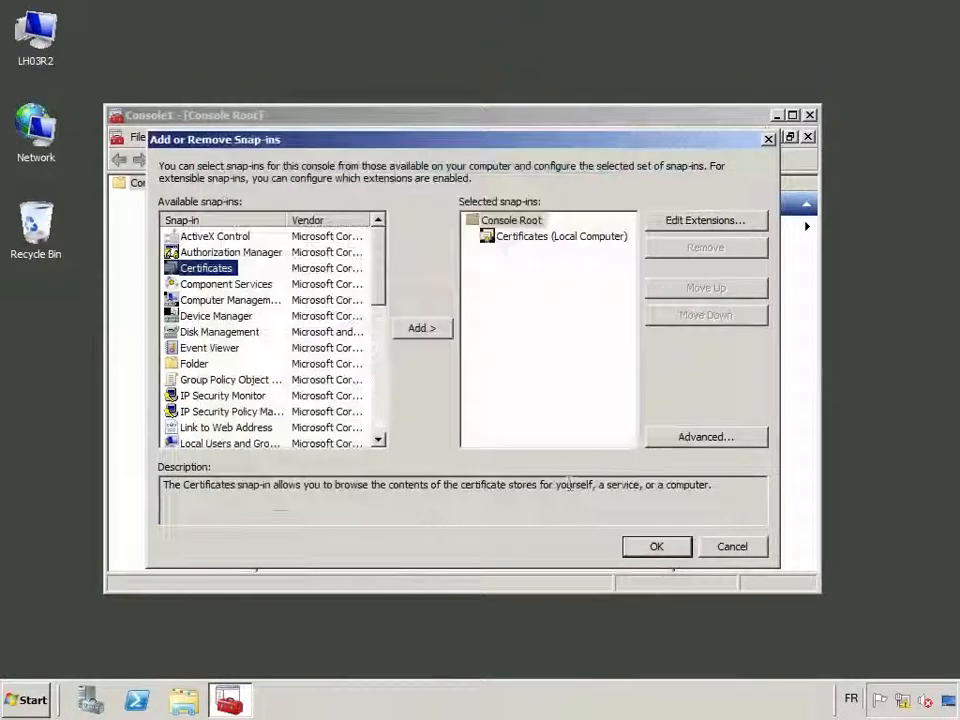
pyautogui.click(658, 549)
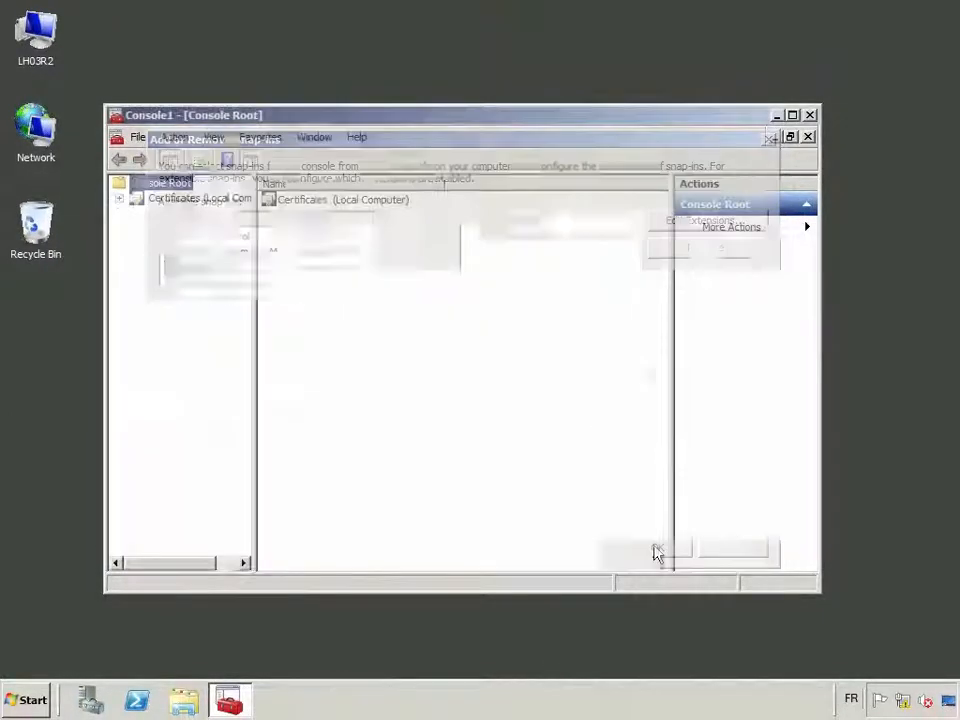
pyautogui.doubleClick(704, 120)
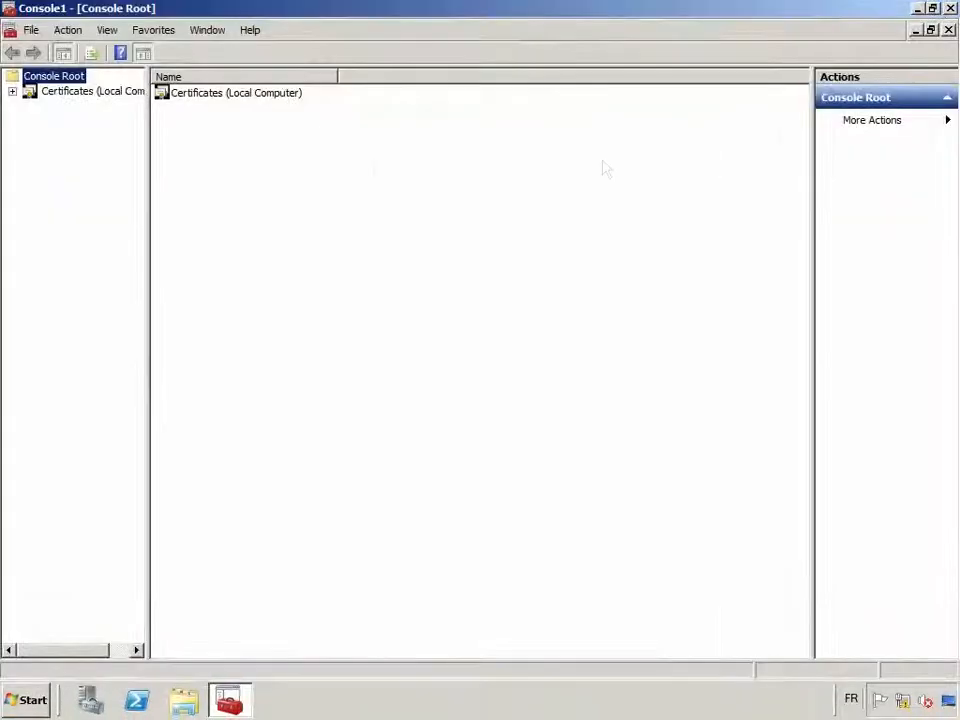
# Step: Examine the local computer's Trusted Root Certification Authorities certificates and select the w2K8r2-demo-LH01R2-CA root certificate
pyautogui.click(12, 91)
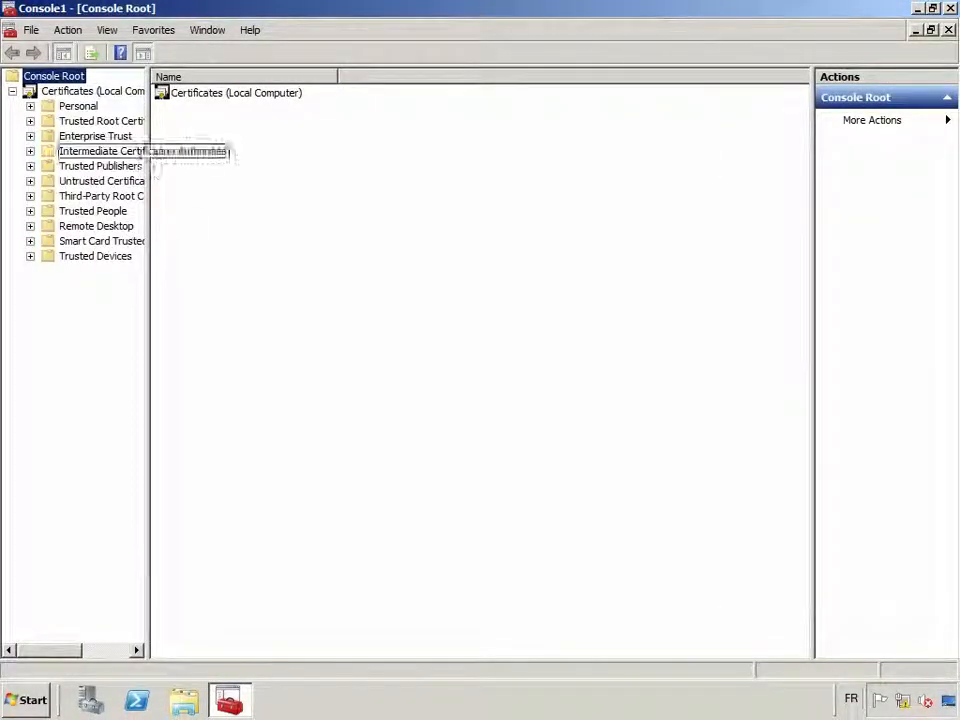
pyautogui.moveTo(151, 156); pyautogui.dragTo(221, 156)
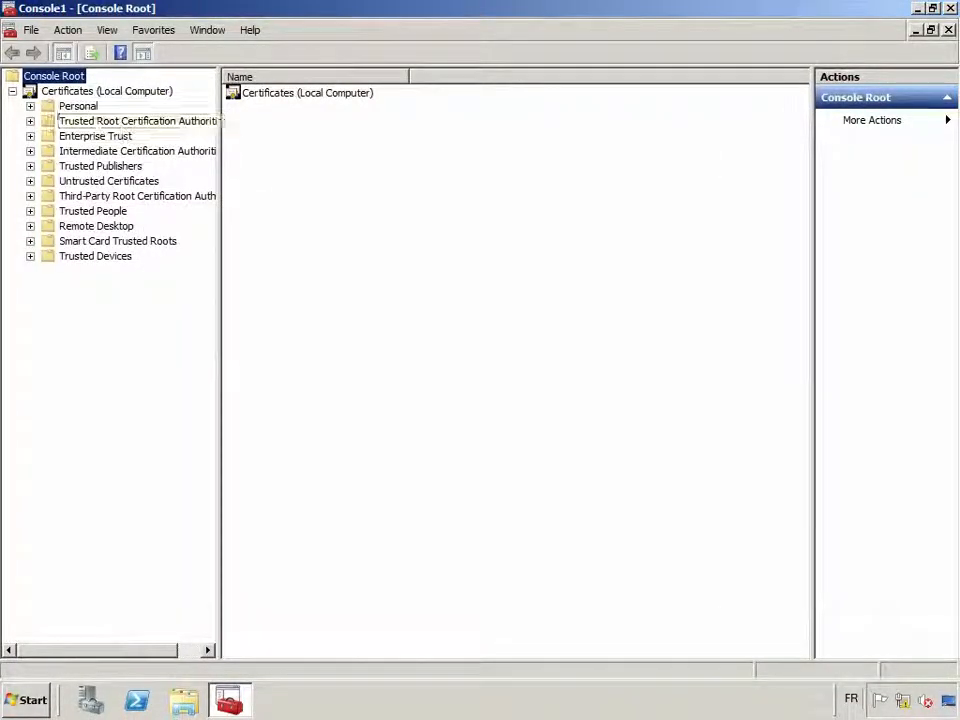
pyautogui.click(80, 121)
pyautogui.click(30, 121)
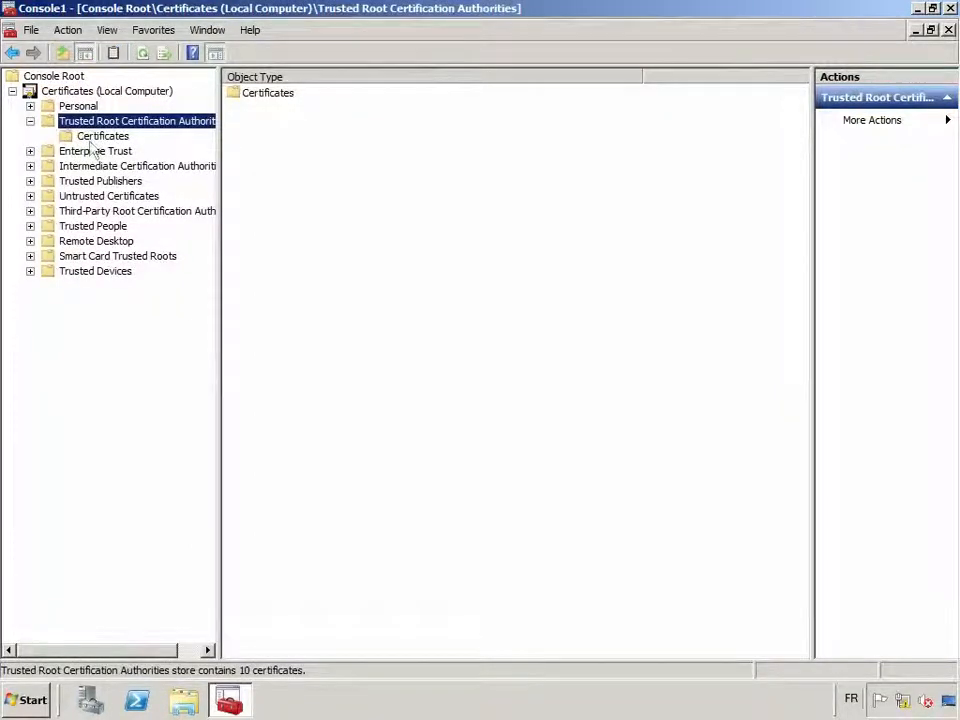
pyautogui.click(100, 136)
pyautogui.click(284, 239)
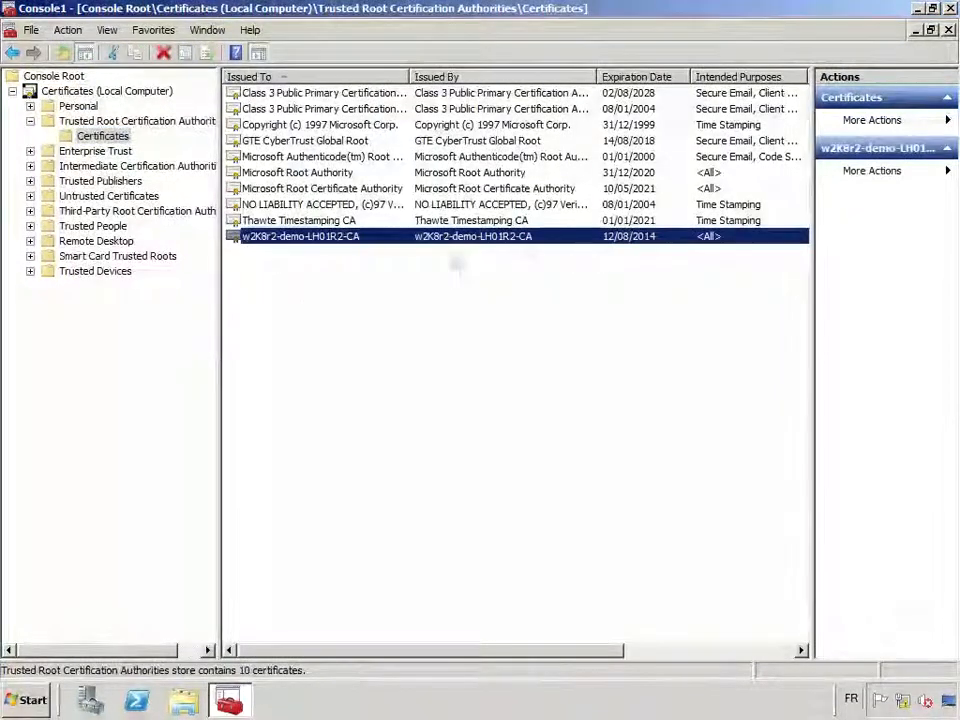
# Step: Start a new certificate request in the local computer's Personal store using the Active Directory Enrollment Policy
pyautogui.click(33, 111)
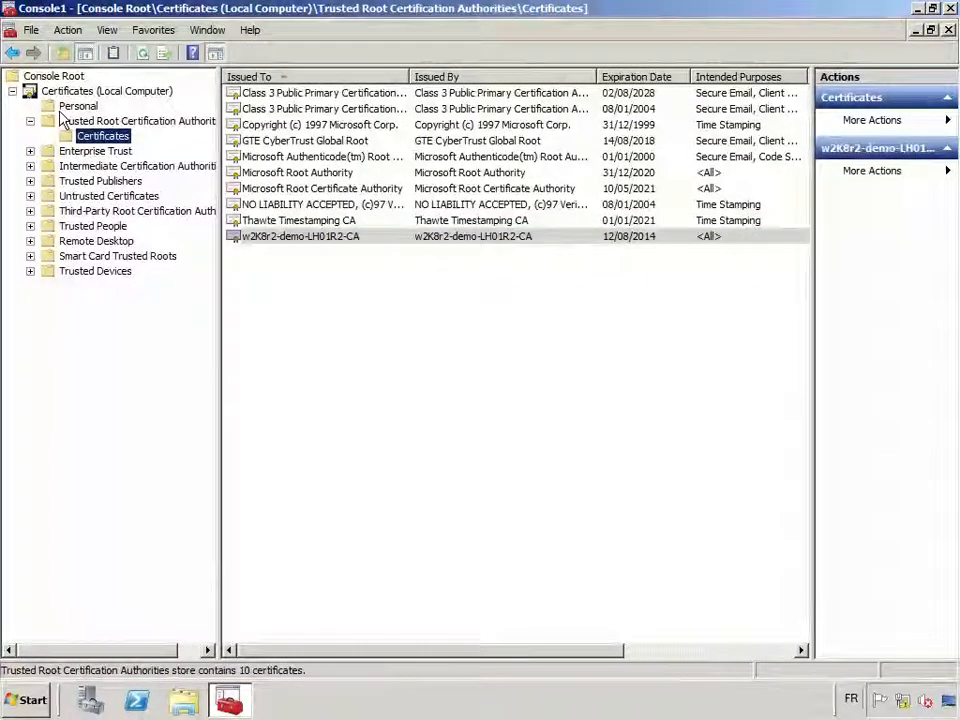
pyautogui.click(78, 106)
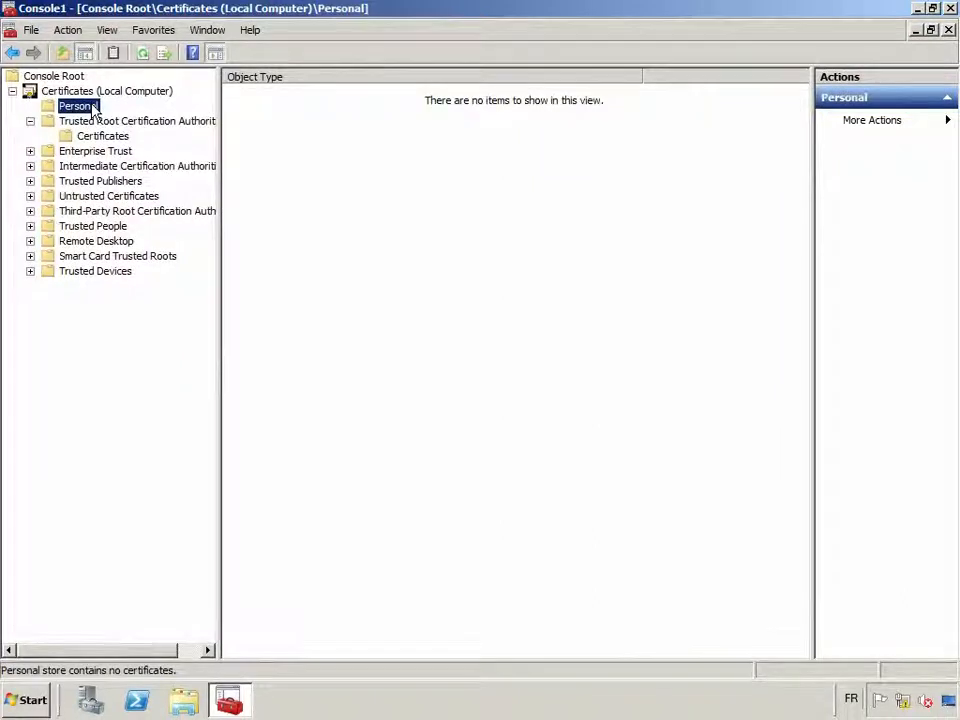
pyautogui.rightClick(86, 108)
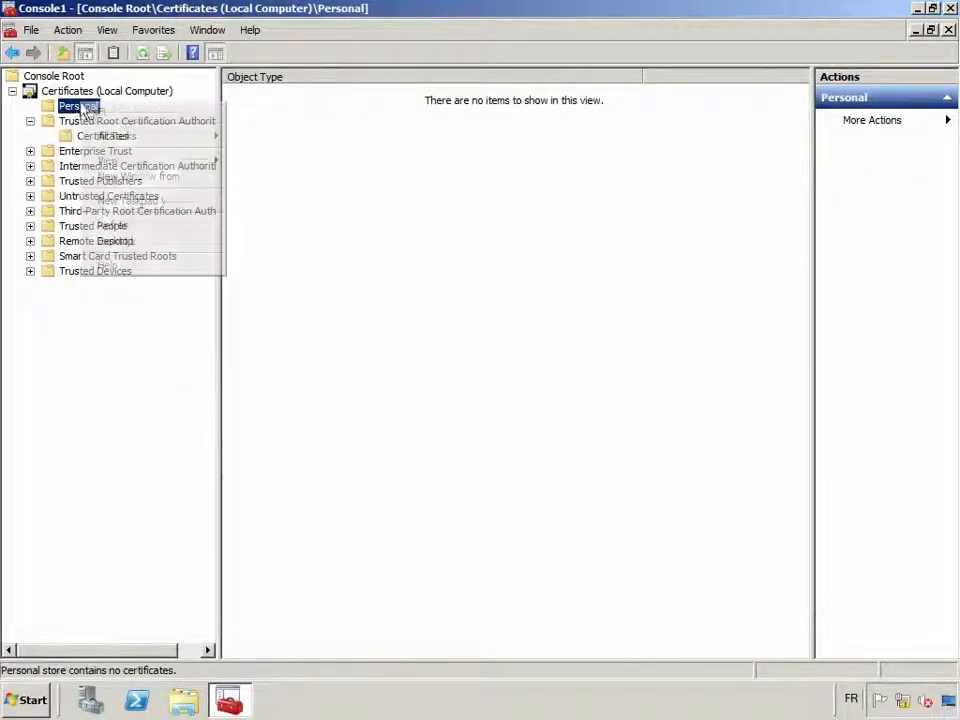
pyautogui.moveTo(138, 138)
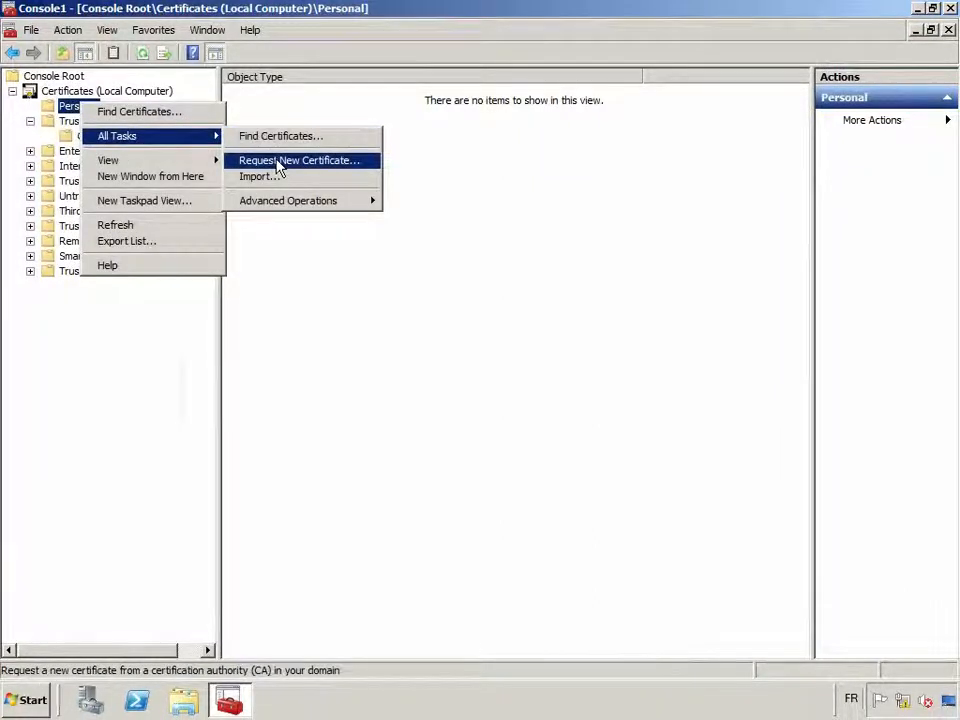
pyautogui.click(278, 162)
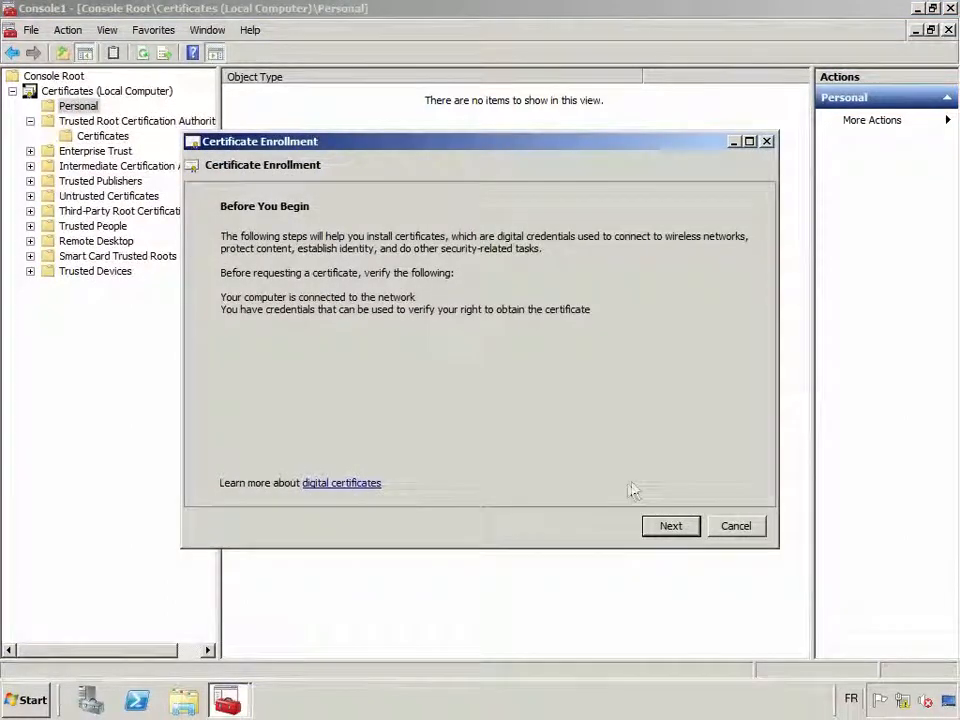
pyautogui.click(664, 530)
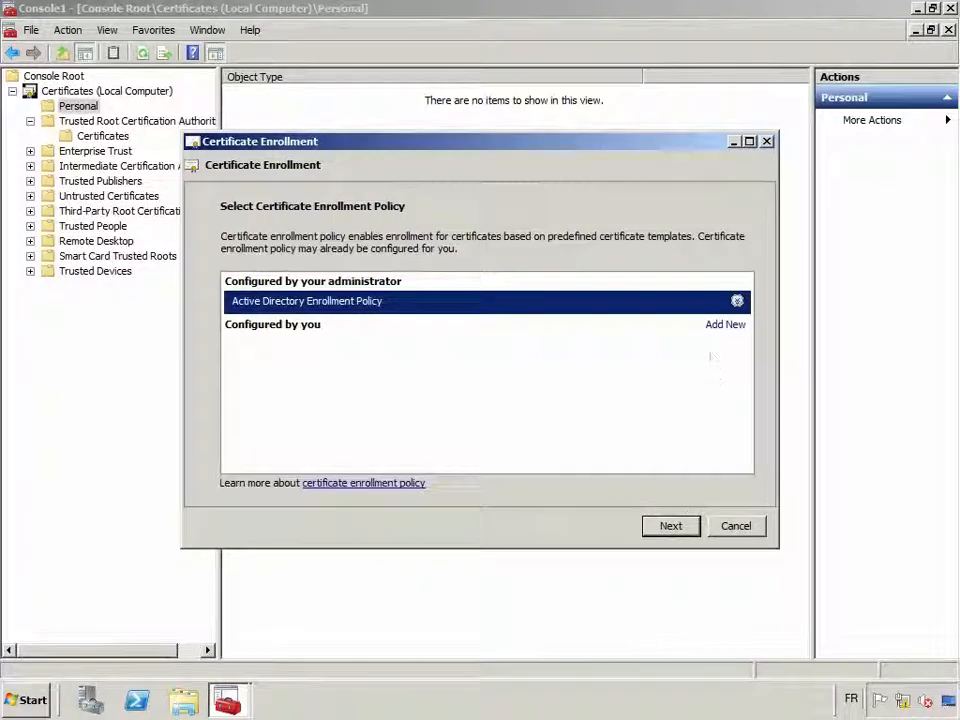
pyautogui.click(737, 300)
pyautogui.click(676, 530)
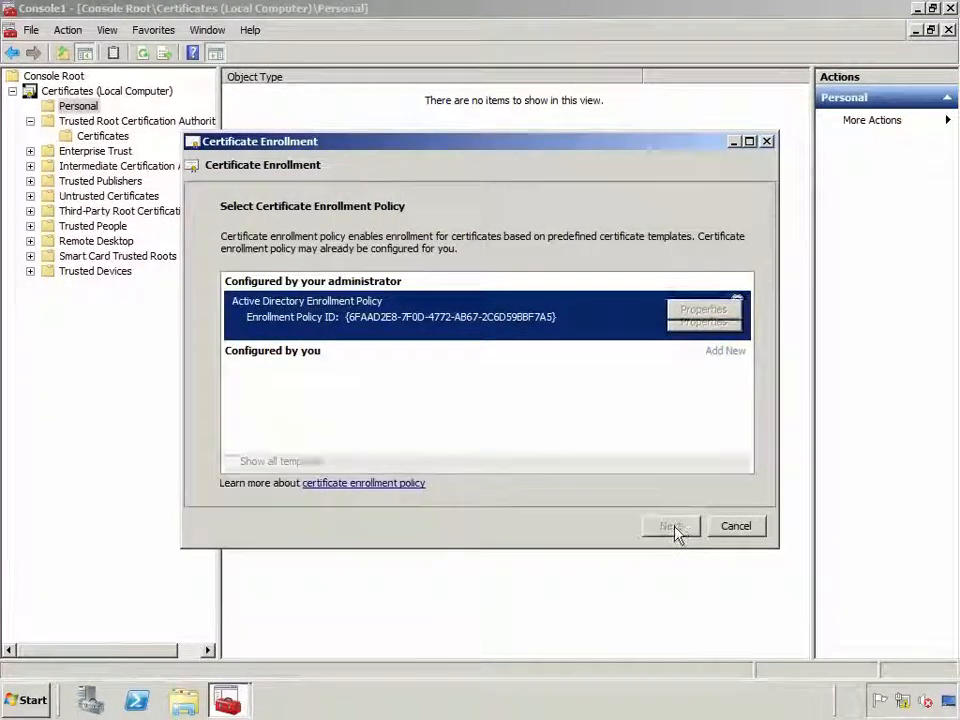
# Step: Choose the Web Server exportable certificate type and open its required enrollment settings
pyautogui.click(744, 439)
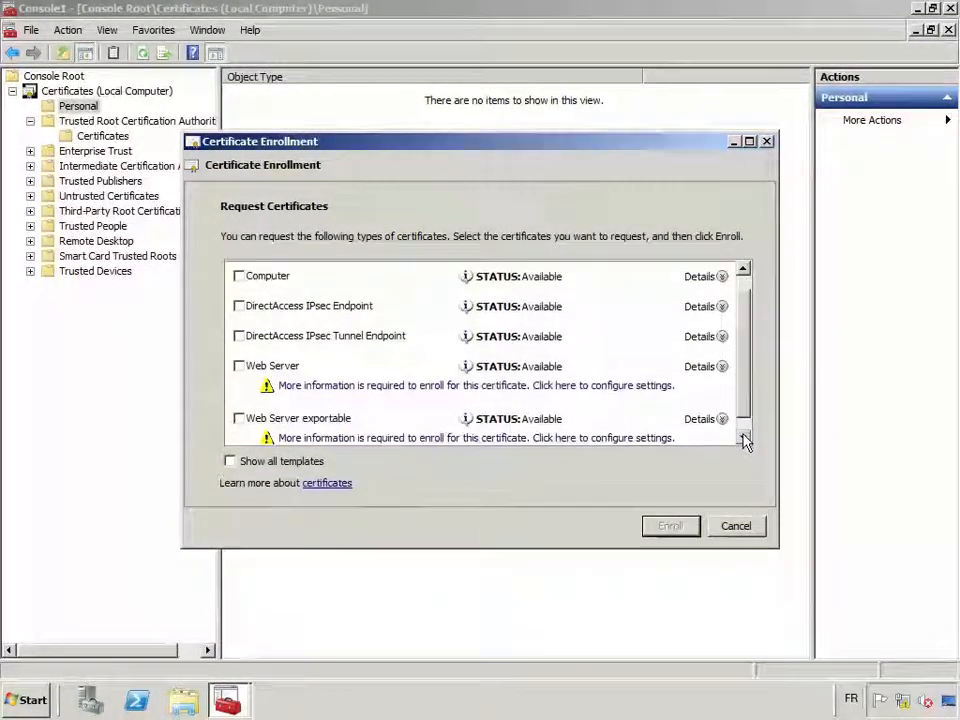
pyautogui.click(744, 439)
pyautogui.click(239, 403)
pyautogui.click(544, 422)
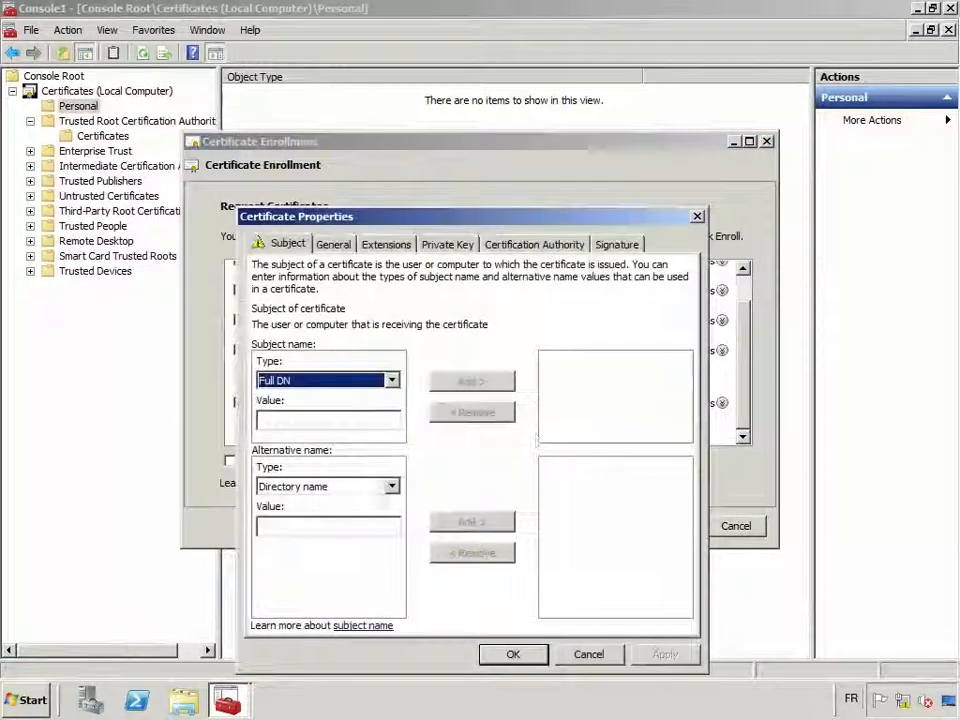
# Step: Add the common name da.macompagnie.fr as the subject name of the certificate
pyautogui.click(322, 381)
pyautogui.click(302, 407)
pyautogui.click(322, 420)
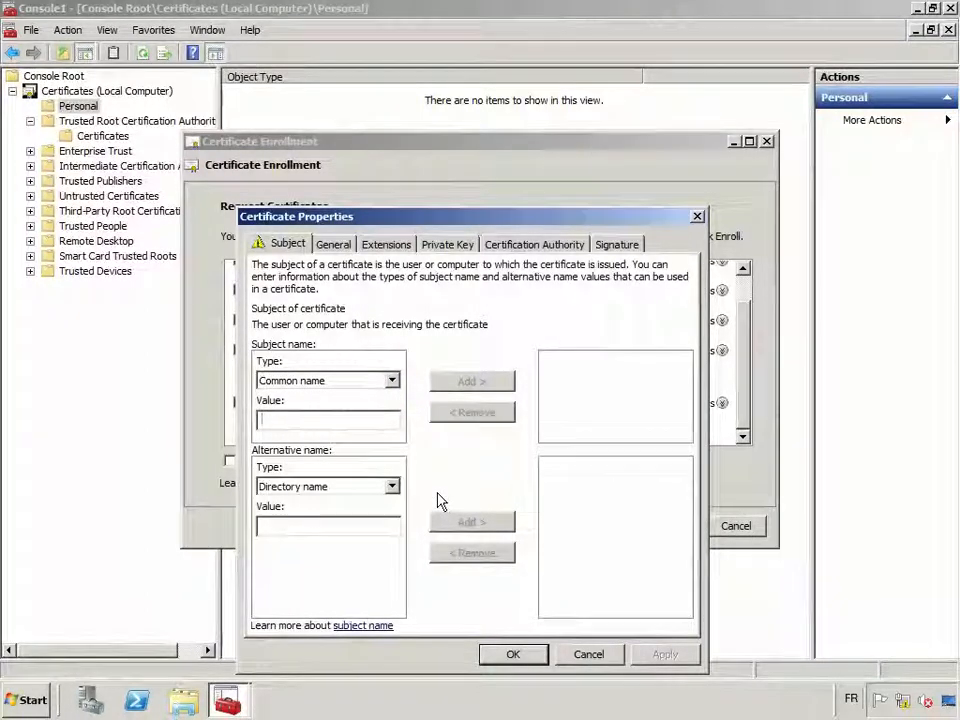
pyautogui.write('da.macompagnie.fr')
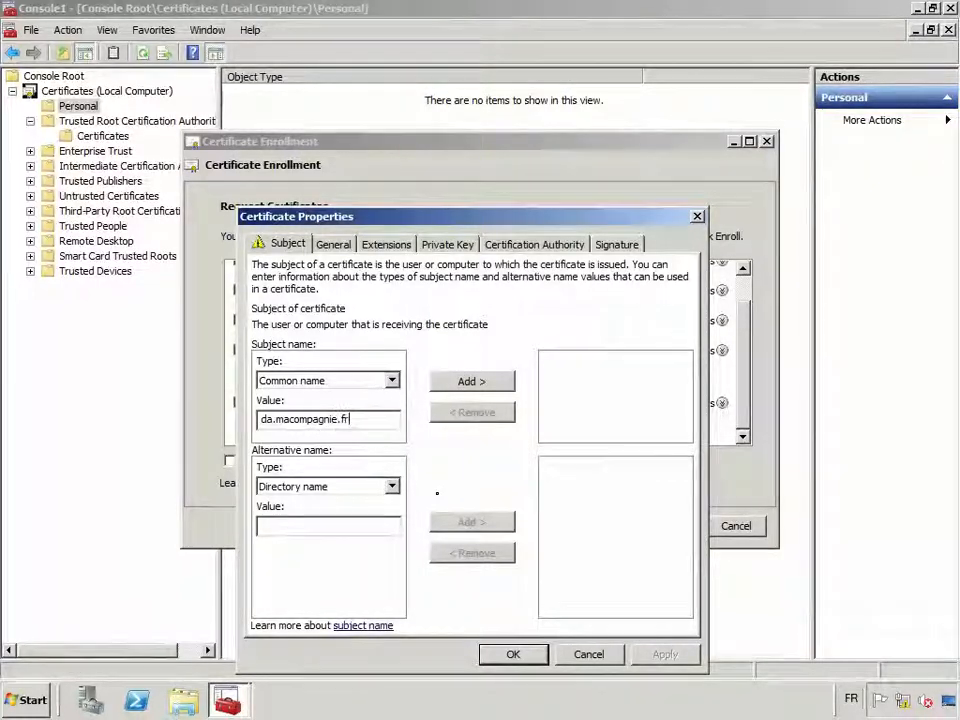
pyautogui.click(484, 383)
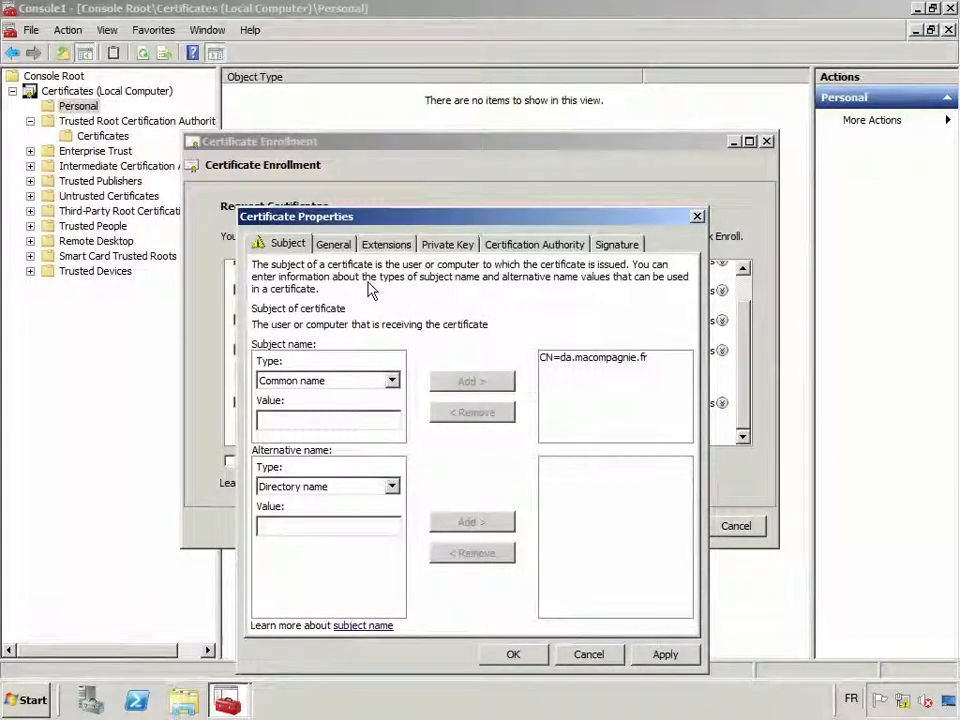
# Step: Set the certificate's friendly name to "Certificat IP-HTTPS"
pyautogui.click(334, 245)
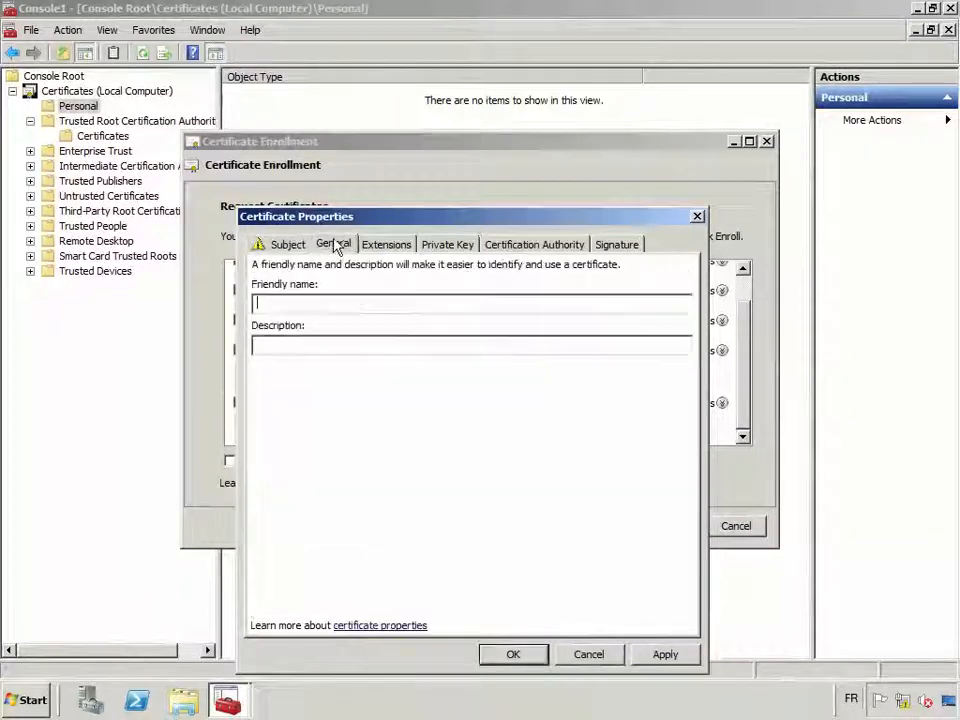
pyautogui.write('Certificat IP-HTTPS pour ')
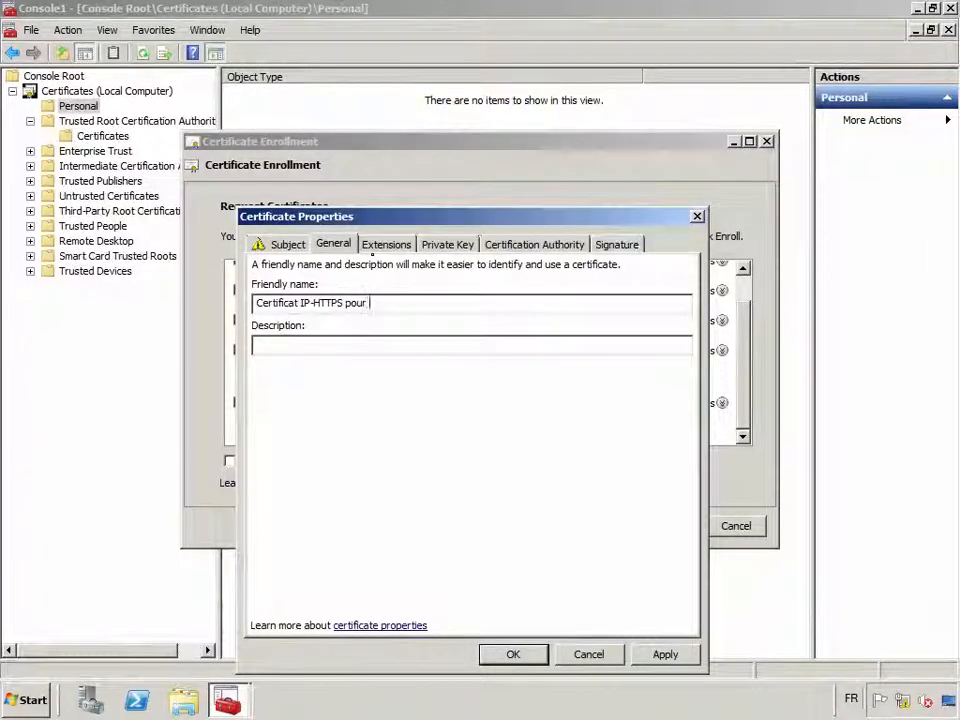
pyautogui.write('serveur DirectA')
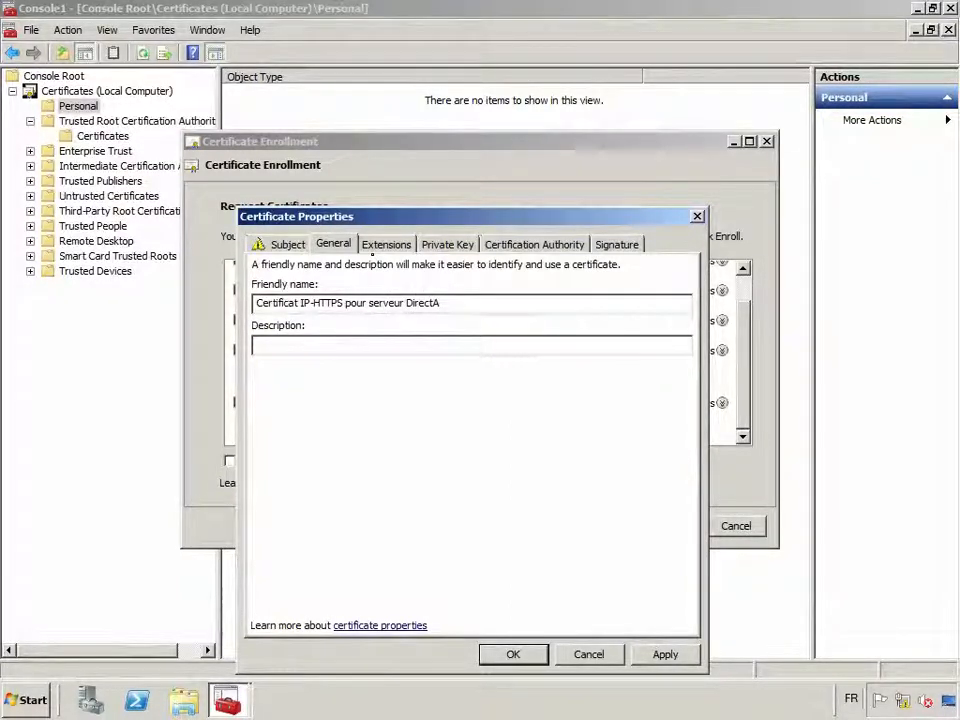
pyautogui.press('BackSpace')
pyautogui.press('BackSpace')
pyautogui.press('BackSpace')
pyautogui.press('BackSpace')
pyautogui.press('BackSpace')
pyautogui.press('BackSpace')
pyautogui.press('BackSpace')
pyautogui.press('BackSpace')
pyautogui.press('BackSpace')
pyautogui.press('BackSpace')
pyautogui.press('BackSpace')
pyautogui.press('BackSpace')
pyautogui.press('BackSpace')
pyautogui.press('BackSpace')
pyautogui.press('BackSpace')
pyautogui.press('BackSpace')
pyautogui.press('BackSpace')
pyautogui.press('BackSpace')
pyautogui.press('BackSpace')
pyautogui.press('BackSpace')
pyautogui.press('BackSpace')
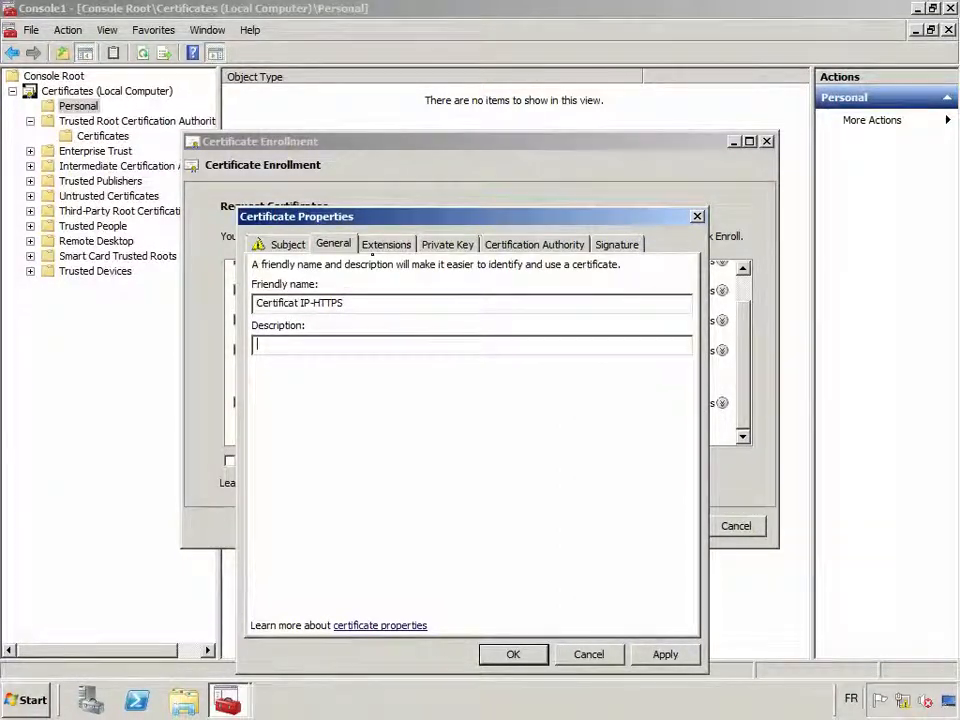
# Step: Copy the friendly name into the description and extend it to "Certificat IP-HTTPS pour serveur DirectAccess"
pyautogui.moveTo(358, 303); pyautogui.dragTo(203, 315)
pyautogui.rightClick(255, 304)
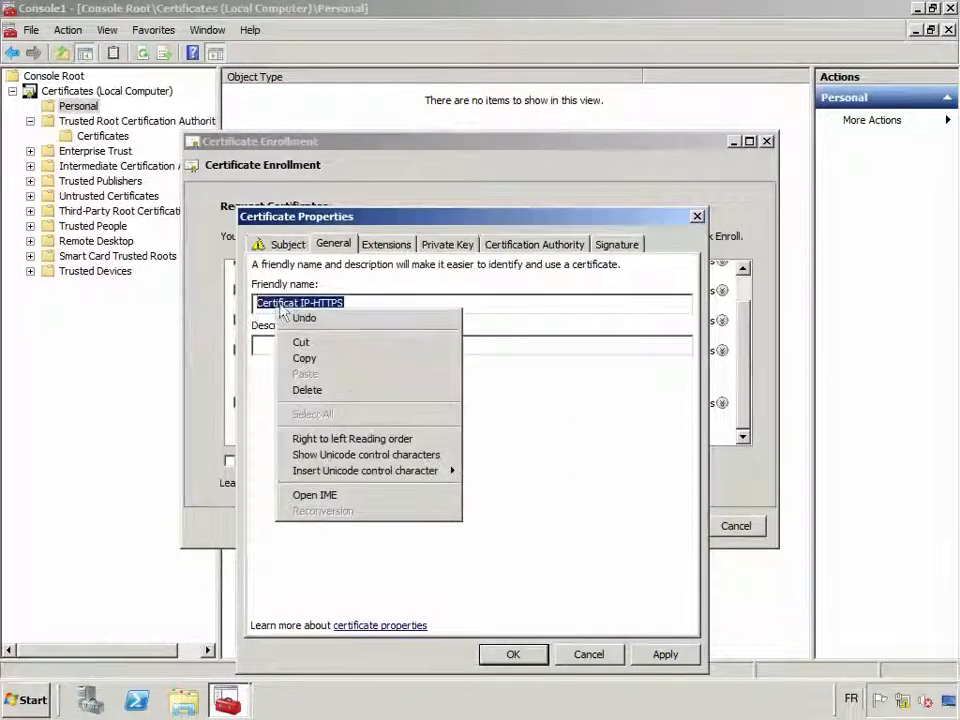
pyautogui.click(311, 358)
pyautogui.click(287, 347)
pyautogui.hotkey('ctrl', 'v')
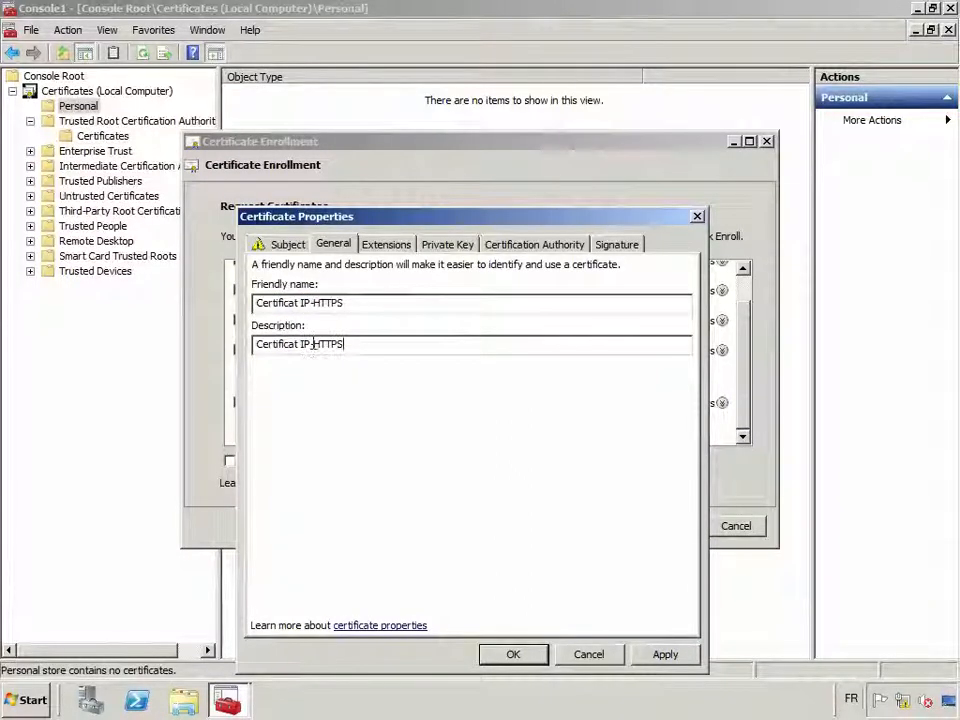
pyautogui.write('pour ser')
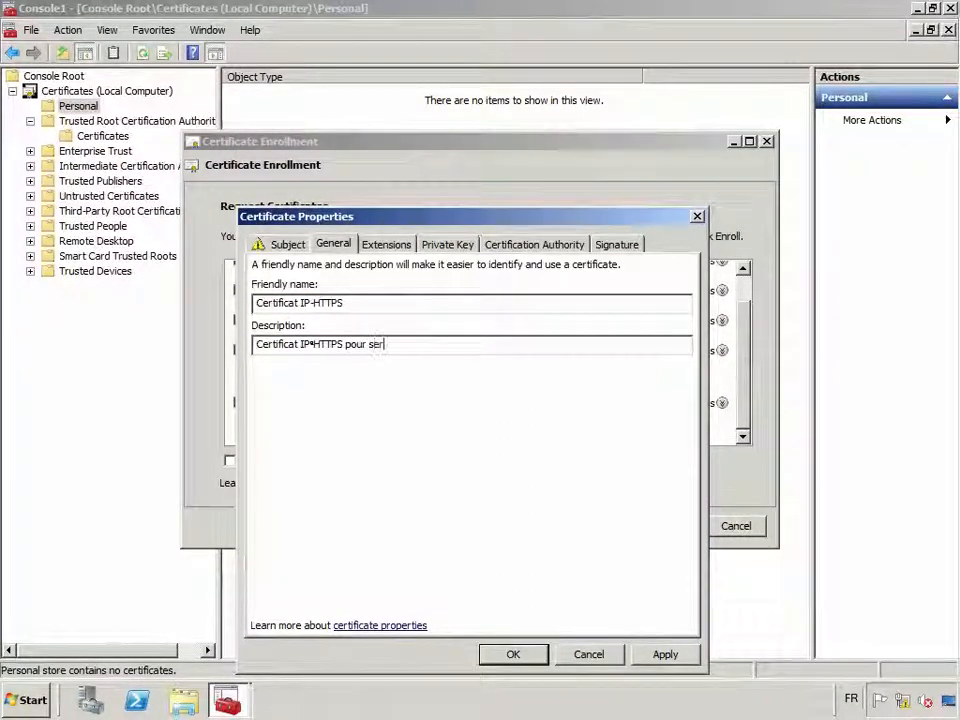
pyautogui.write('veur Di')
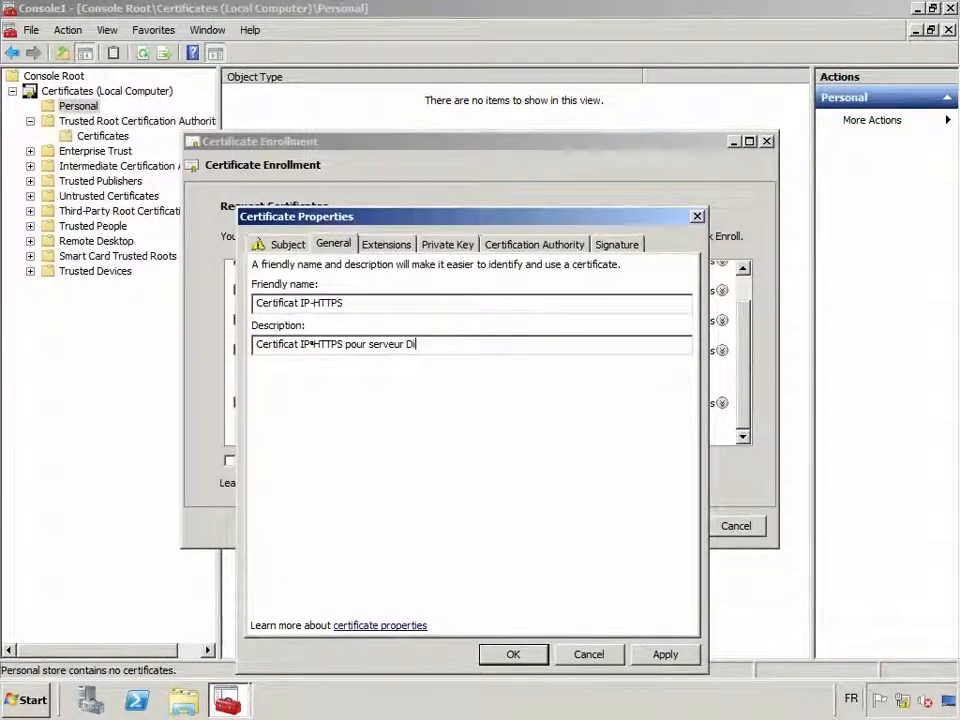
pyautogui.write('rectAccess')
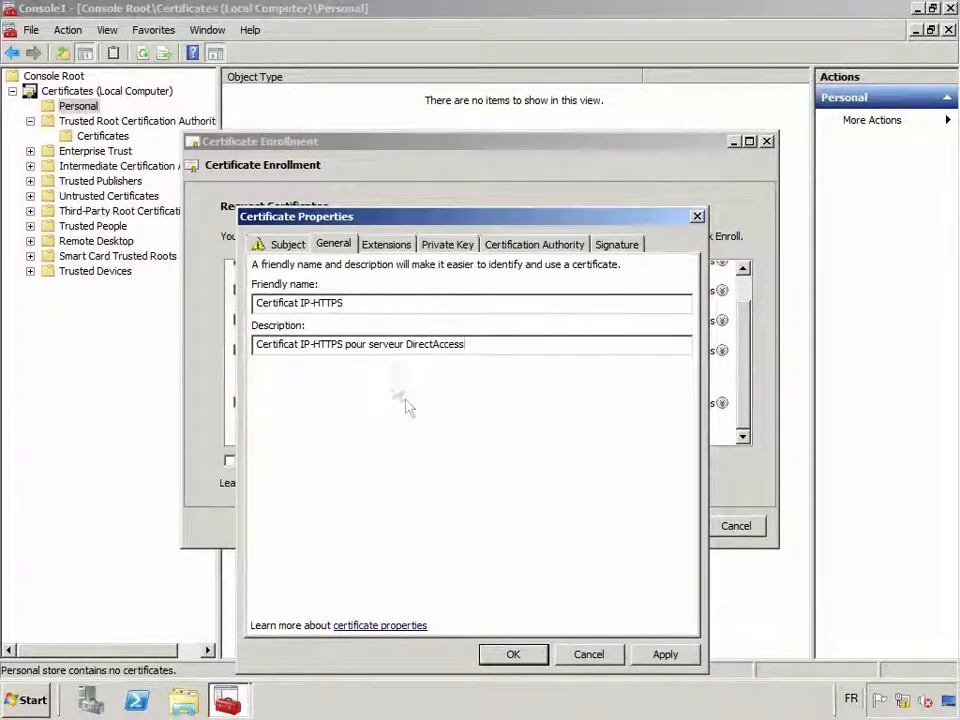
# Step: Recheck the subject name, accept the certificate properties and complete the enrollment of the Web Server exportable certificate
pyautogui.click(287, 245)
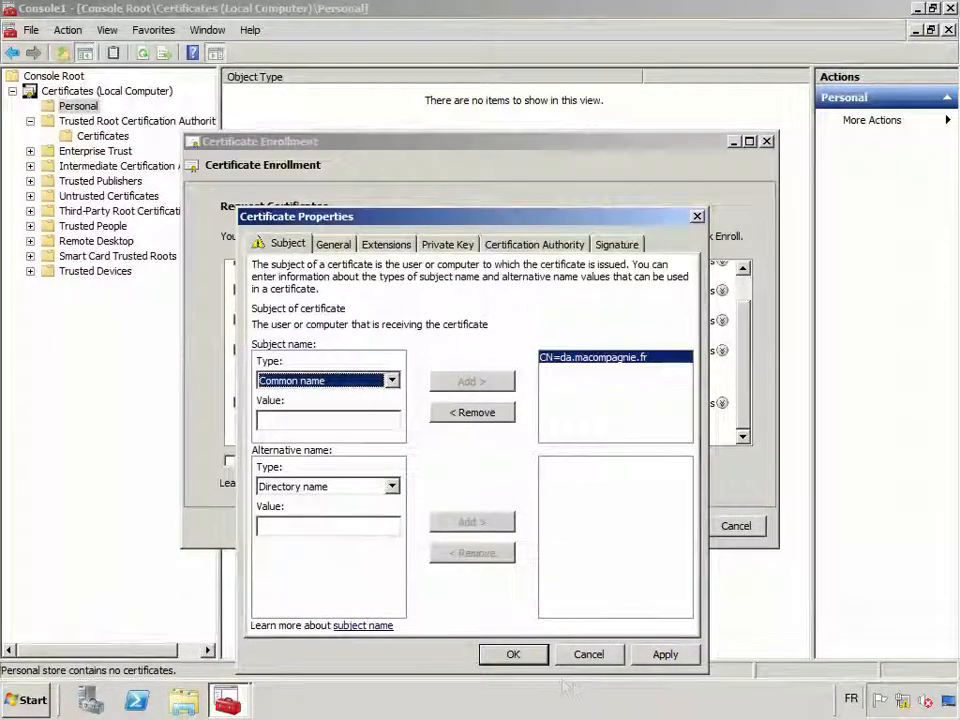
pyautogui.click(520, 656)
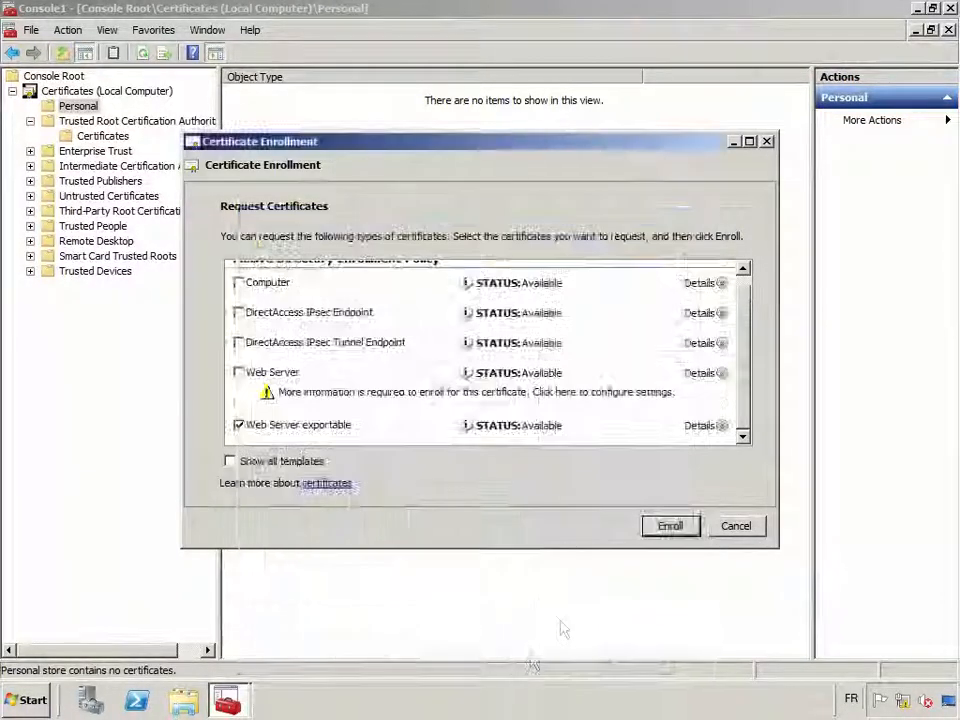
pyautogui.click(678, 527)
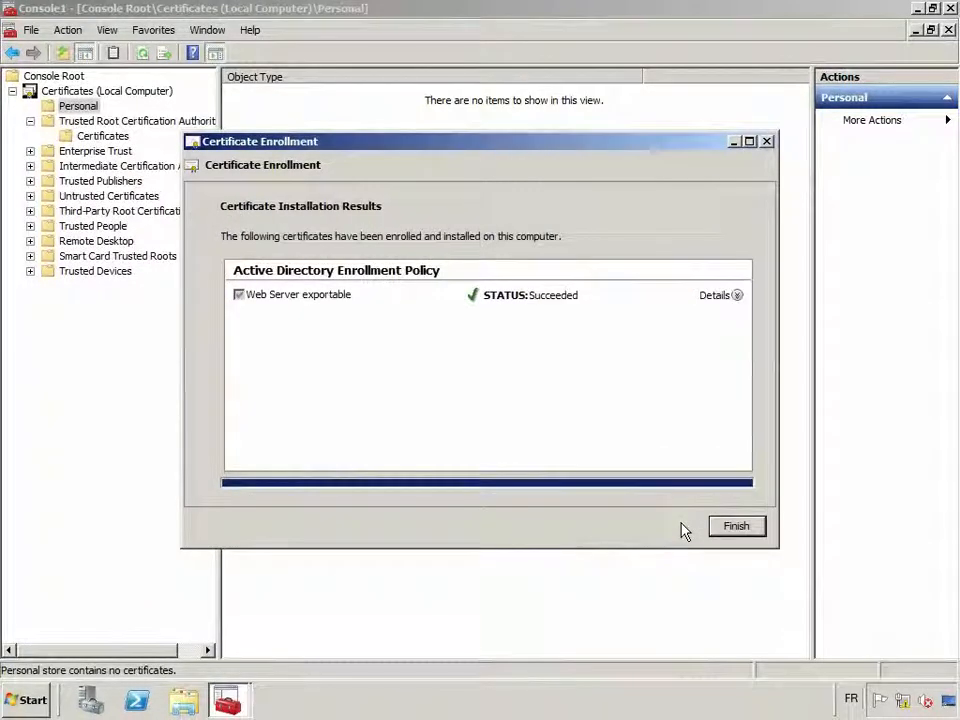
pyautogui.click(737, 526)
# Step: Display the certificates in the Personal store and close the Certificates console
pyautogui.click(101, 122)
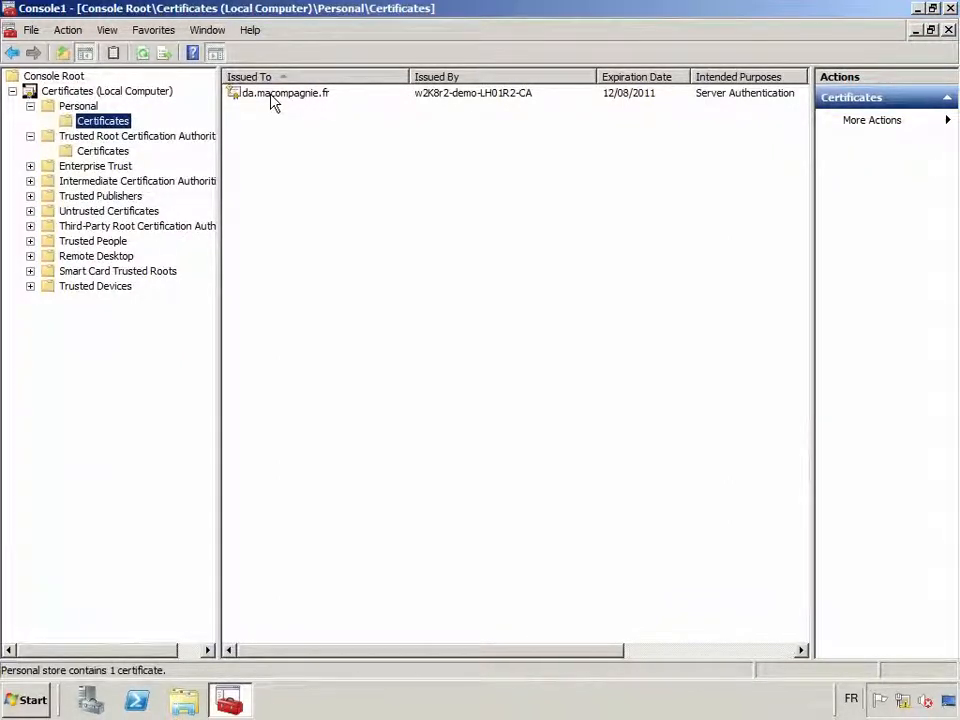
pyautogui.click(950, 8)
pyautogui.click(490, 386)
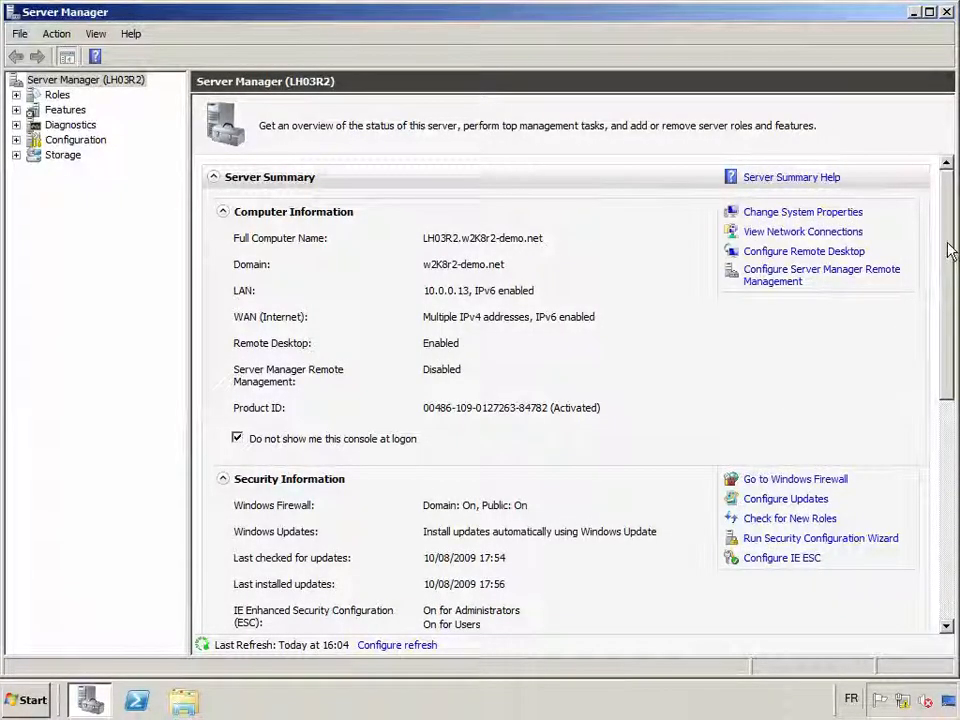
# Step: In Server Manager, install the Group Policy Management feature and close the Add Features Wizard
pyautogui.moveTo(950, 247); pyautogui.dragTo(950, 420)
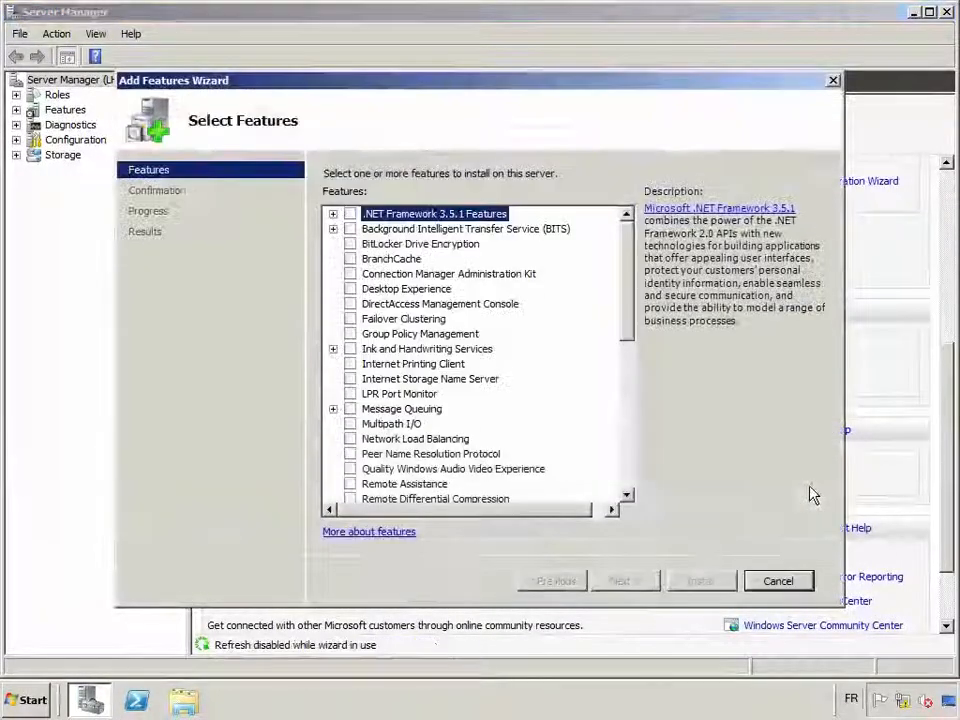
pyautogui.click(350, 334)
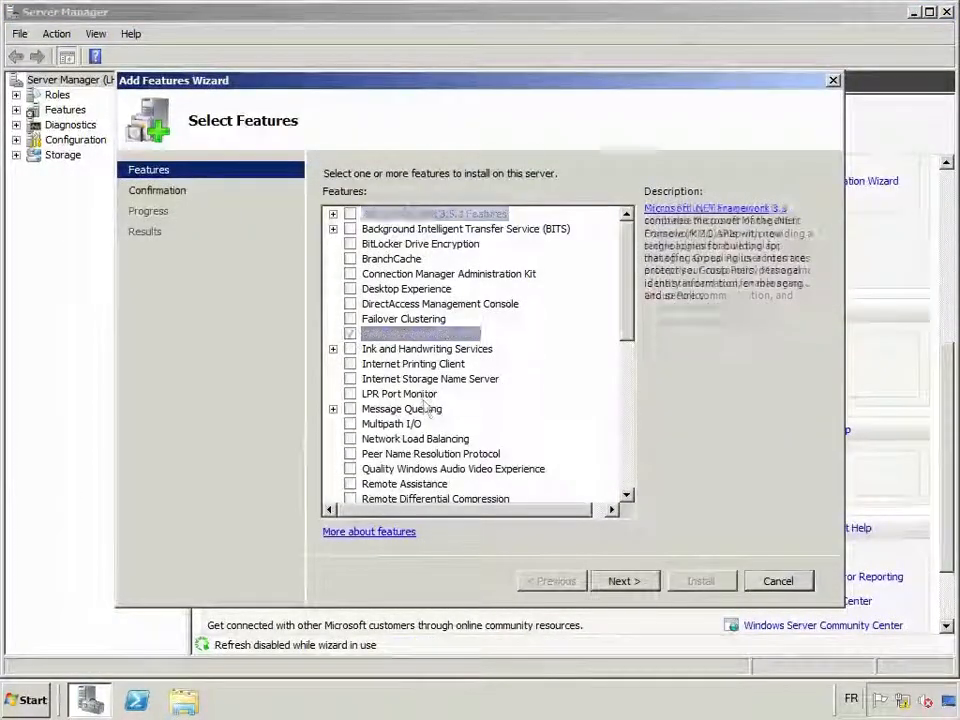
pyautogui.click(645, 588)
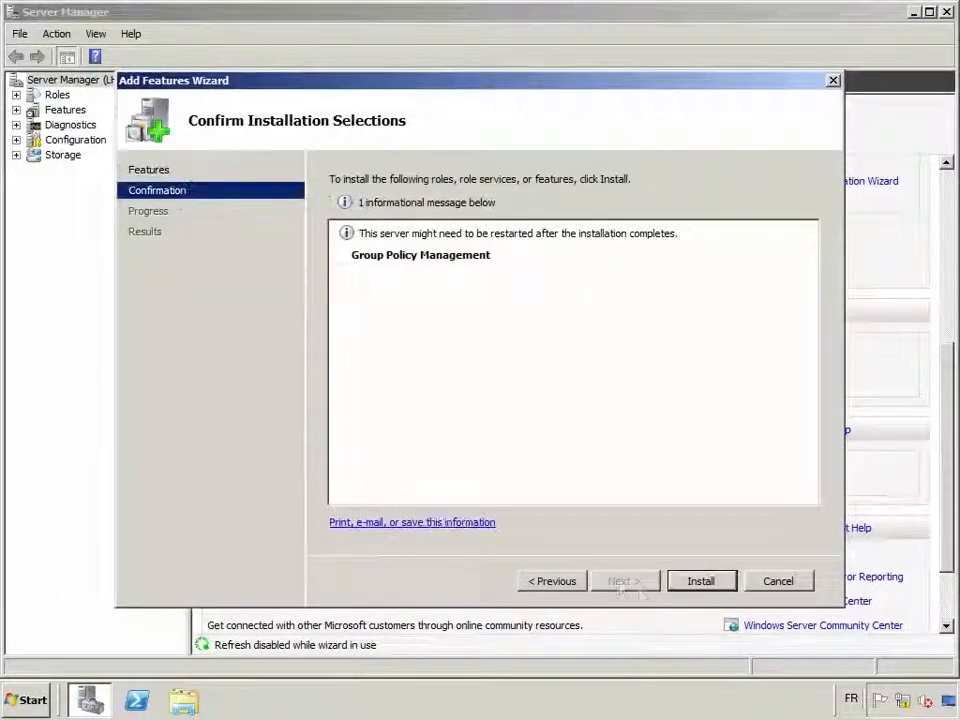
pyautogui.click(702, 581)
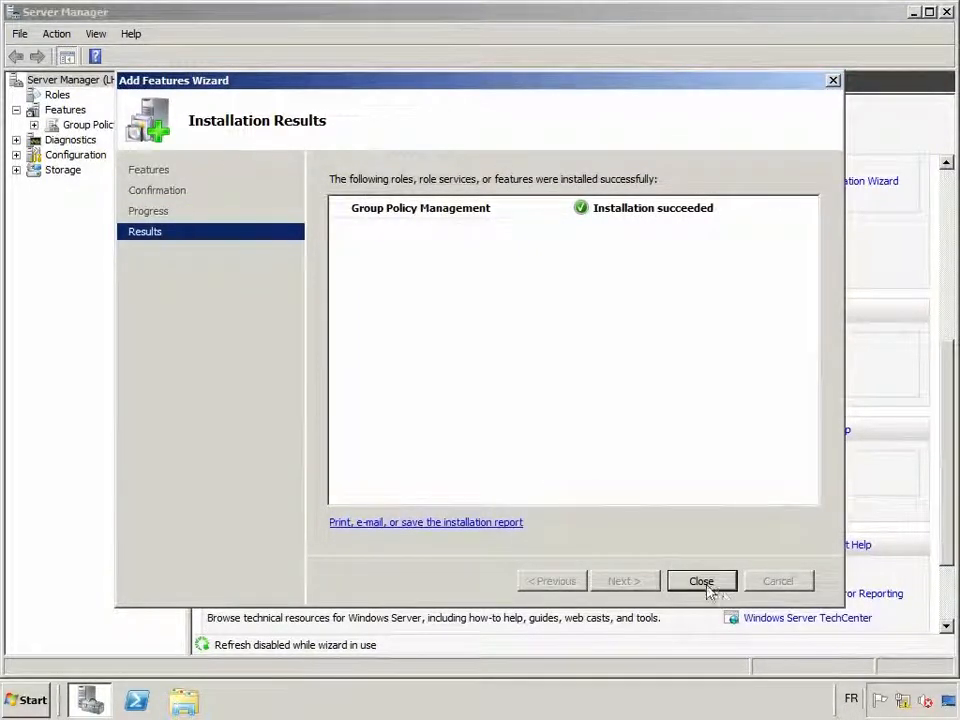
pyautogui.click(709, 585)
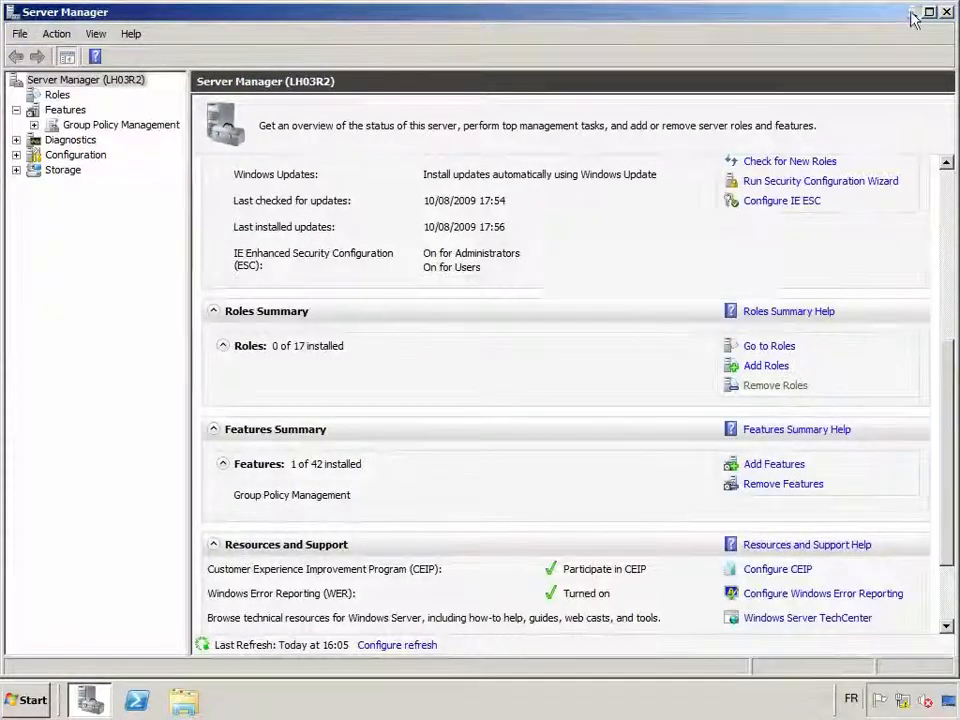
# Step: Switch to the Group Policy Management console, maximize it and expand the forest down to the w2K8r2-demo.net domain
pyautogui.click(90, 700)
pyautogui.click(30, 700)
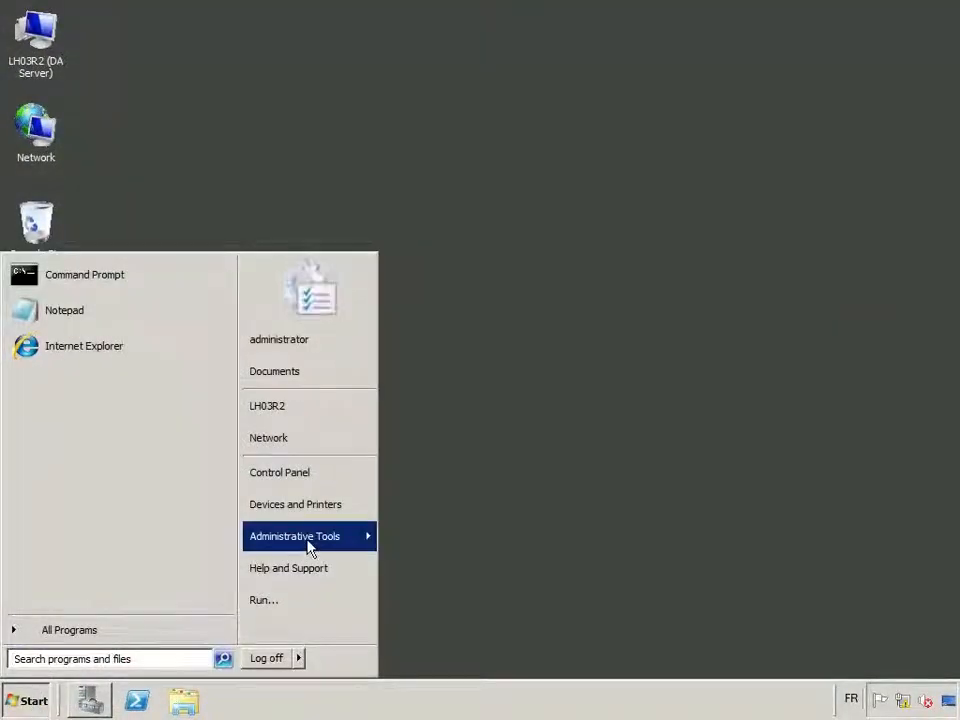
pyautogui.moveTo(306, 540)
pyautogui.click(440, 280)
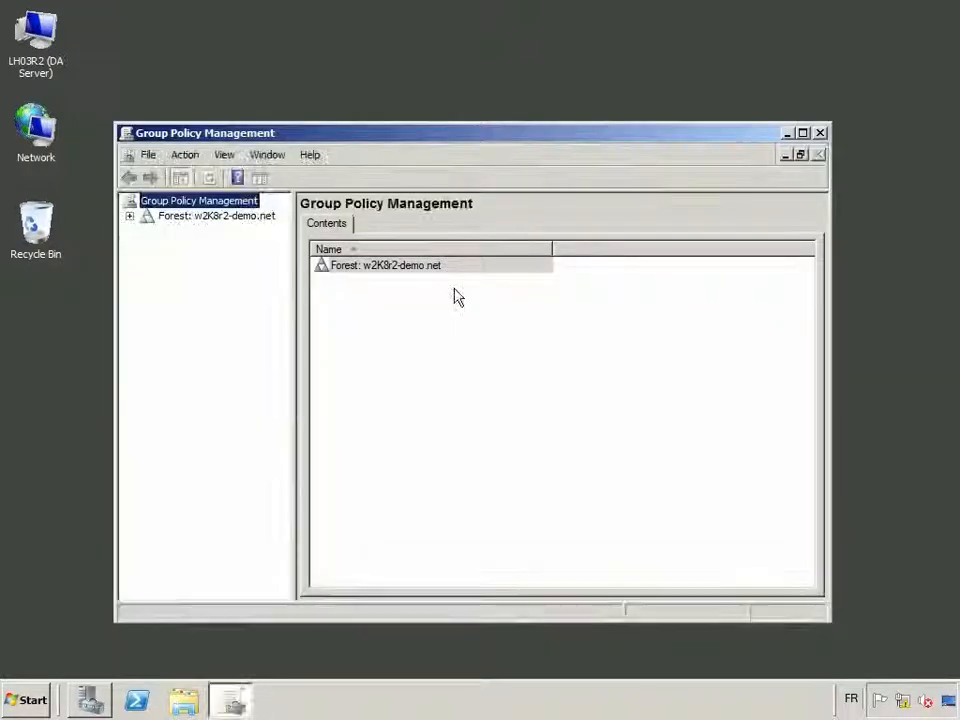
pyautogui.click(803, 133)
pyautogui.click(12, 91)
pyautogui.doubleClick(62, 106)
pyautogui.doubleClick(105, 121)
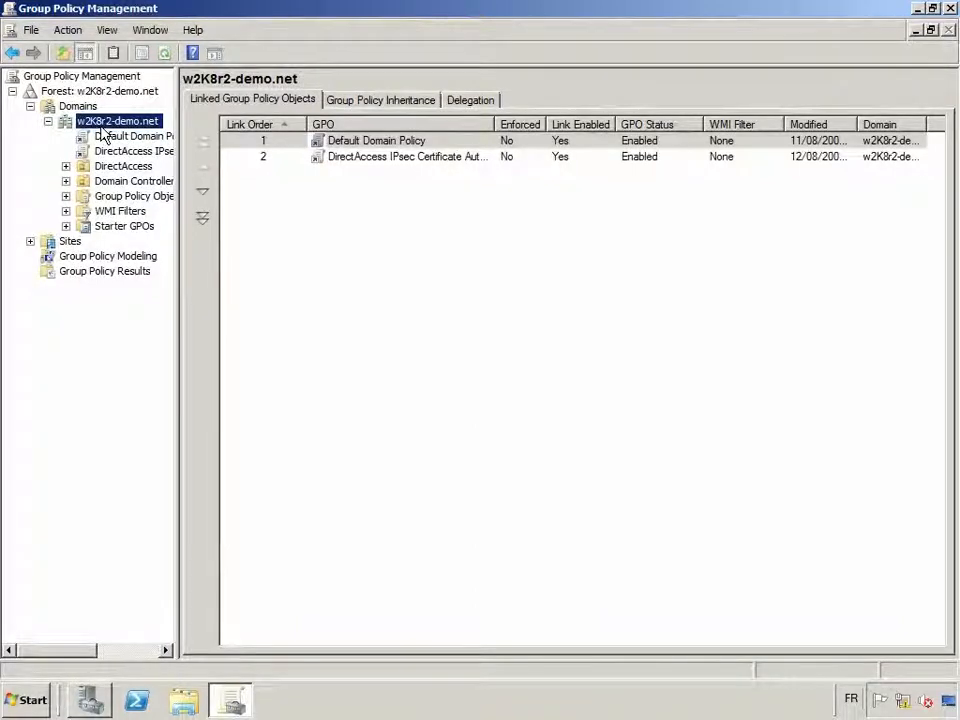
# Step: Create a GPO named "DirectAccess Server Firewall Policy" and link it to the w2K8r2-demo.net domain
pyautogui.rightClick(93, 121)
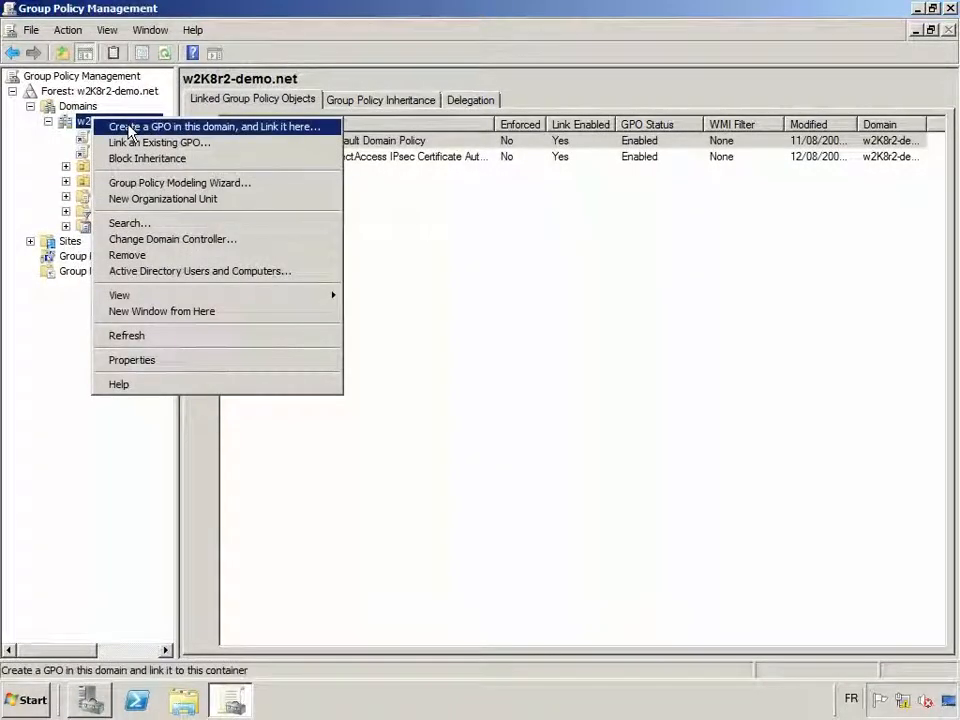
pyautogui.click(105, 126)
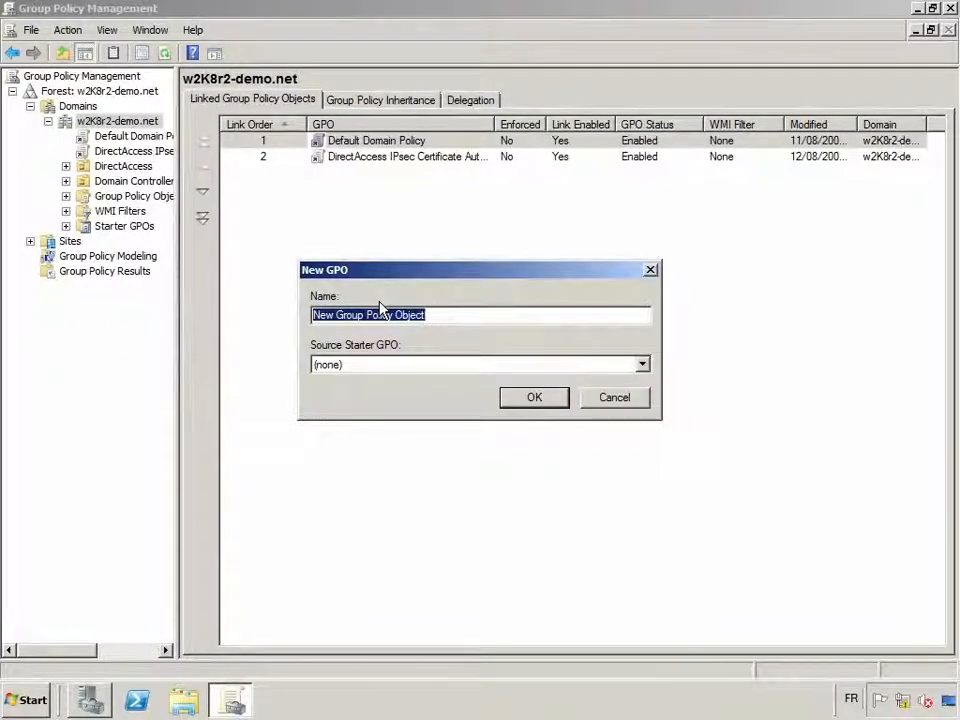
pyautogui.write('DirectAc')
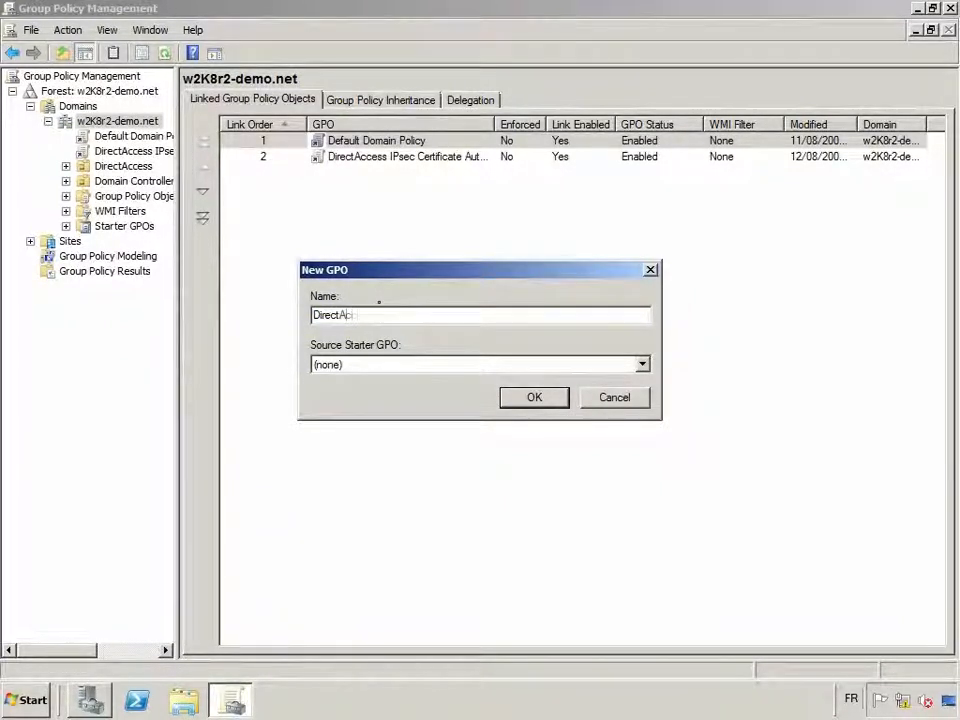
pyautogui.write('cess Server')
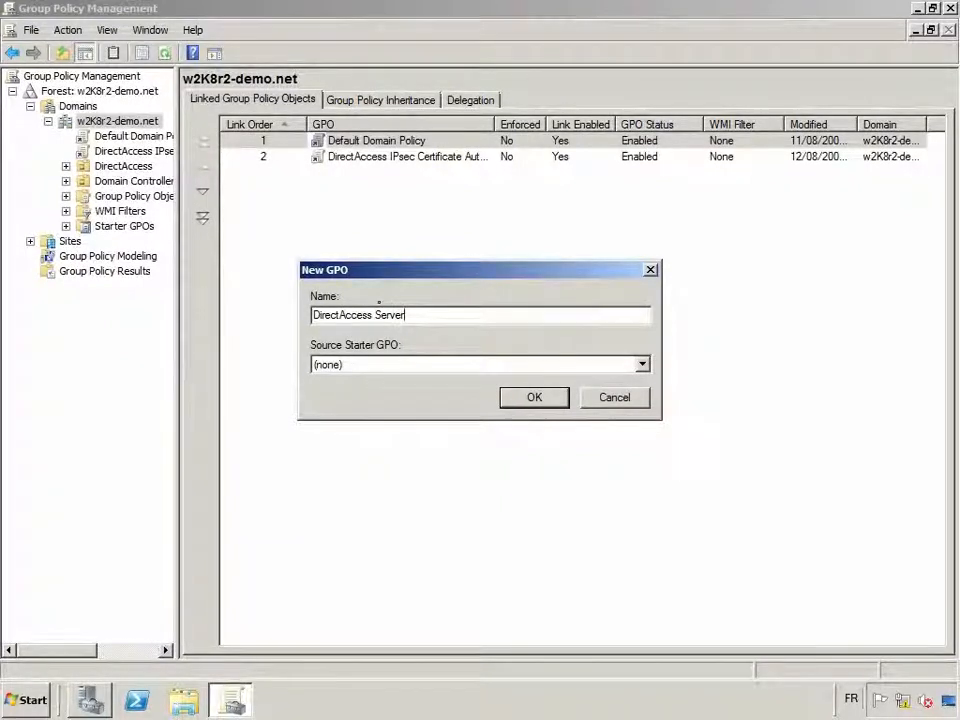
pyautogui.write(' Firewall Policy')
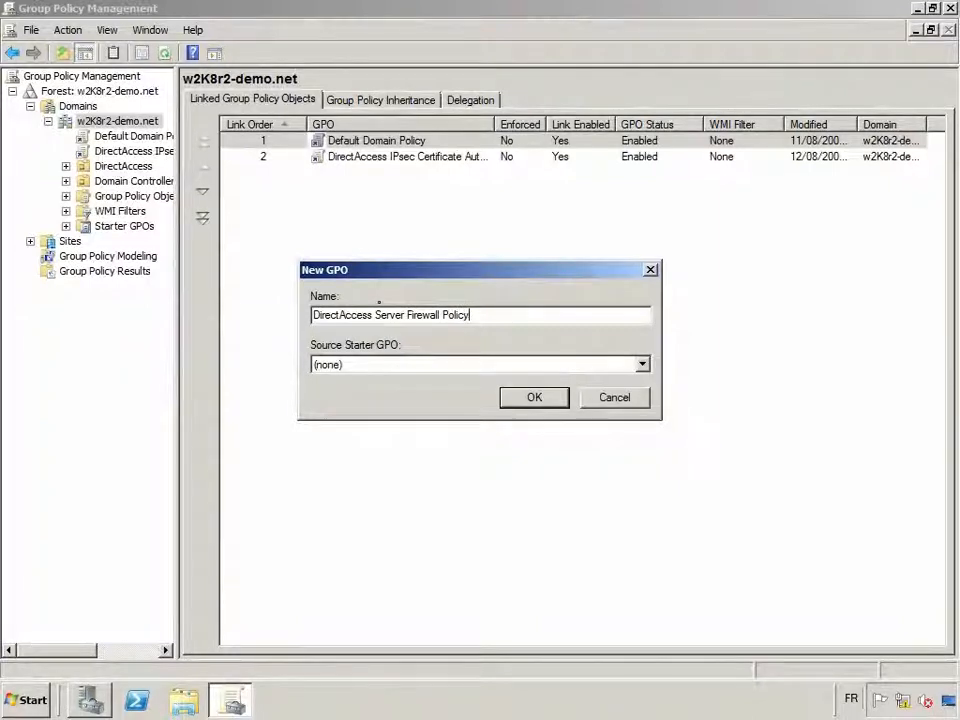
pyautogui.click(540, 398)
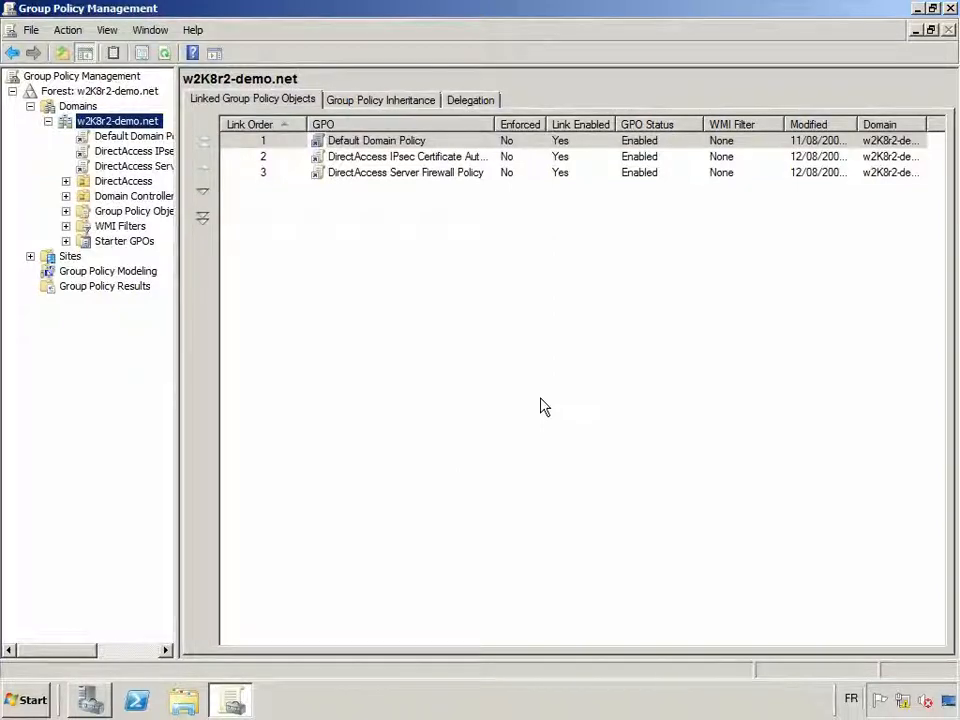
# Step: Add the DA Servers group to the security filtering of the DirectAccess Server Firewall Policy
pyautogui.moveTo(178, 152); pyautogui.dragTo(289, 170)
pyautogui.click(178, 166)
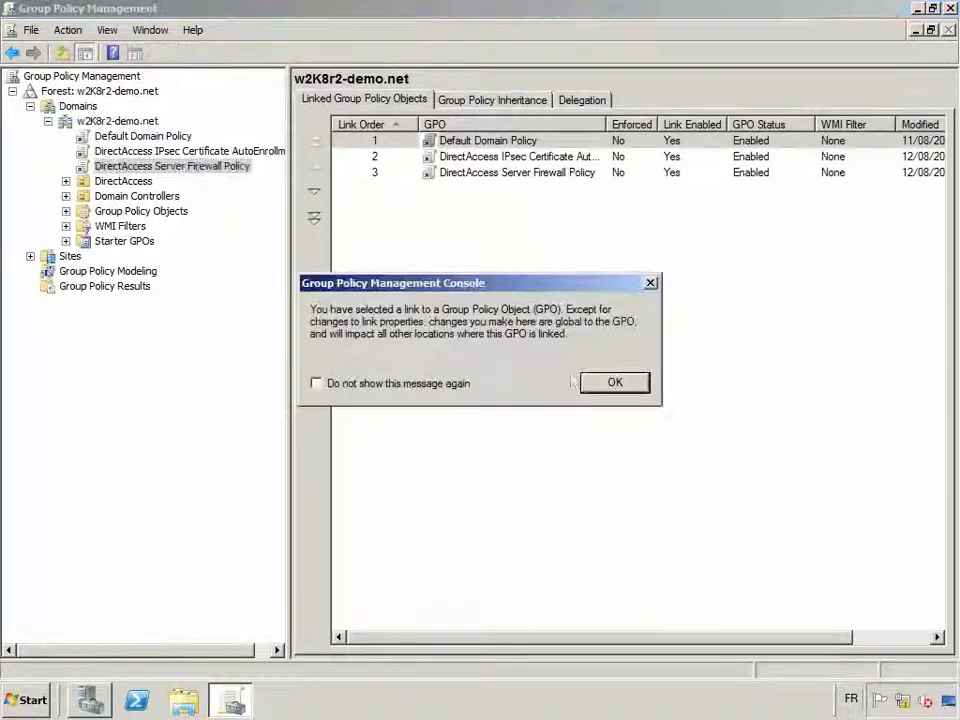
pyautogui.click(606, 382)
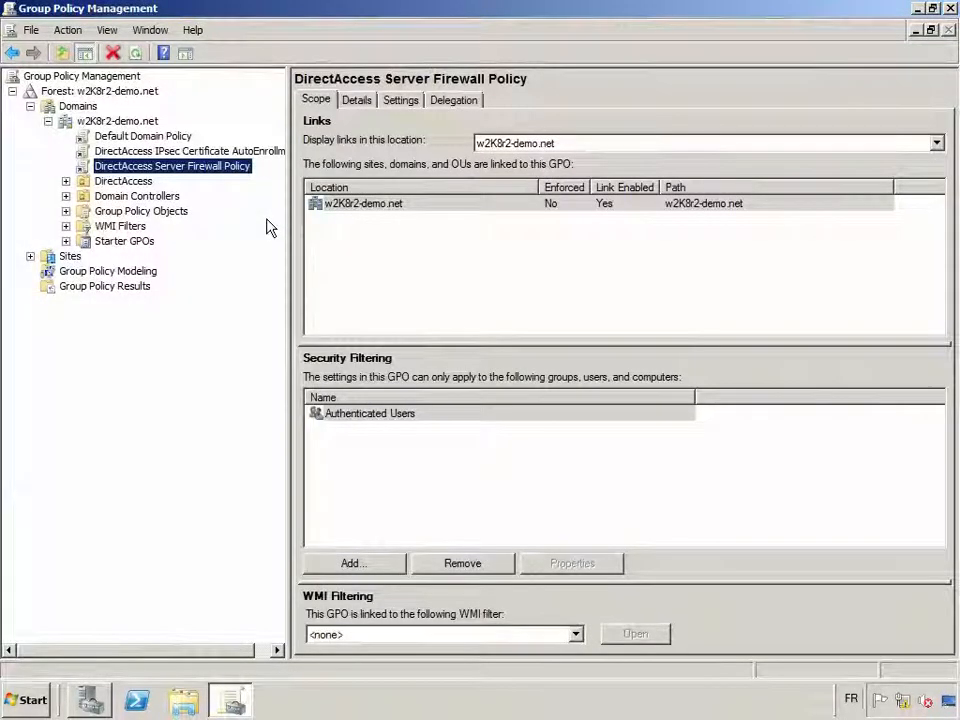
pyautogui.click(374, 564)
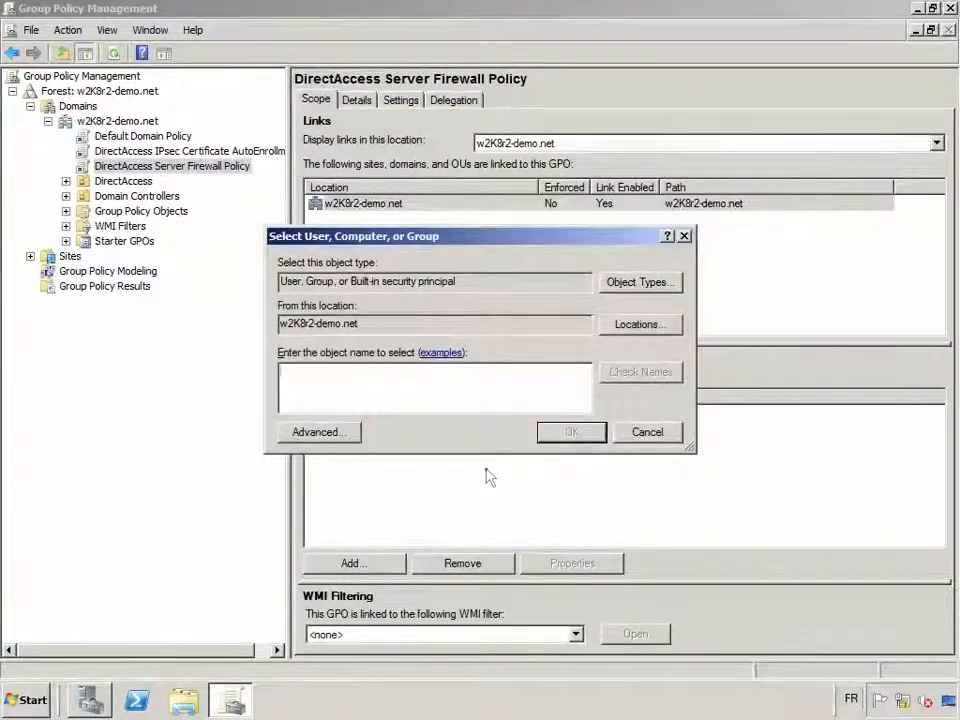
pyautogui.write('DA Servers')
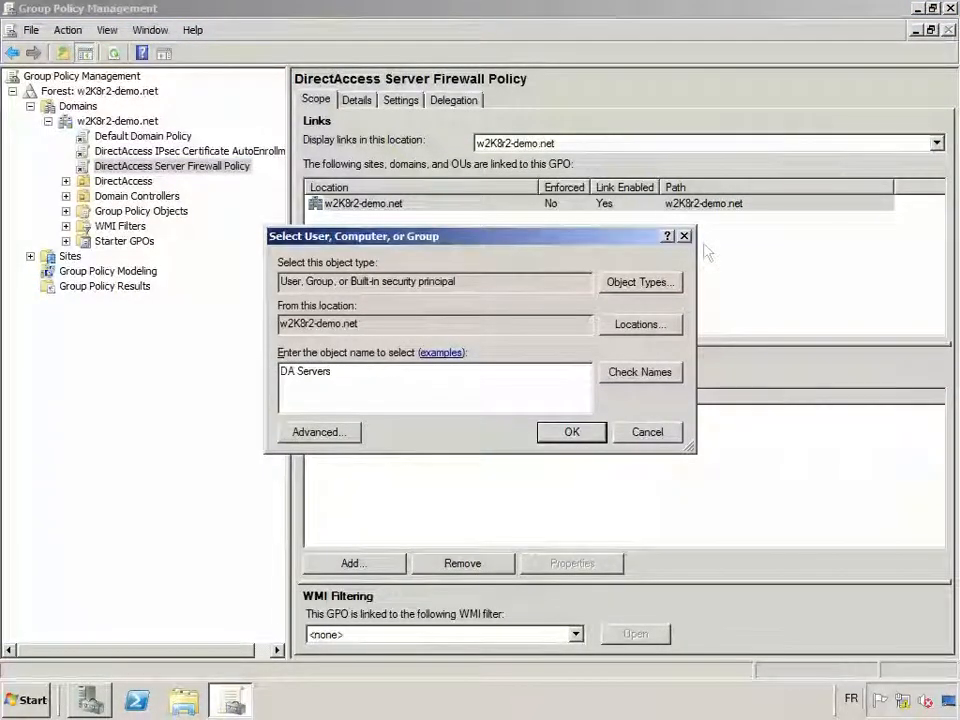
pyautogui.click(622, 371)
pyautogui.click(571, 432)
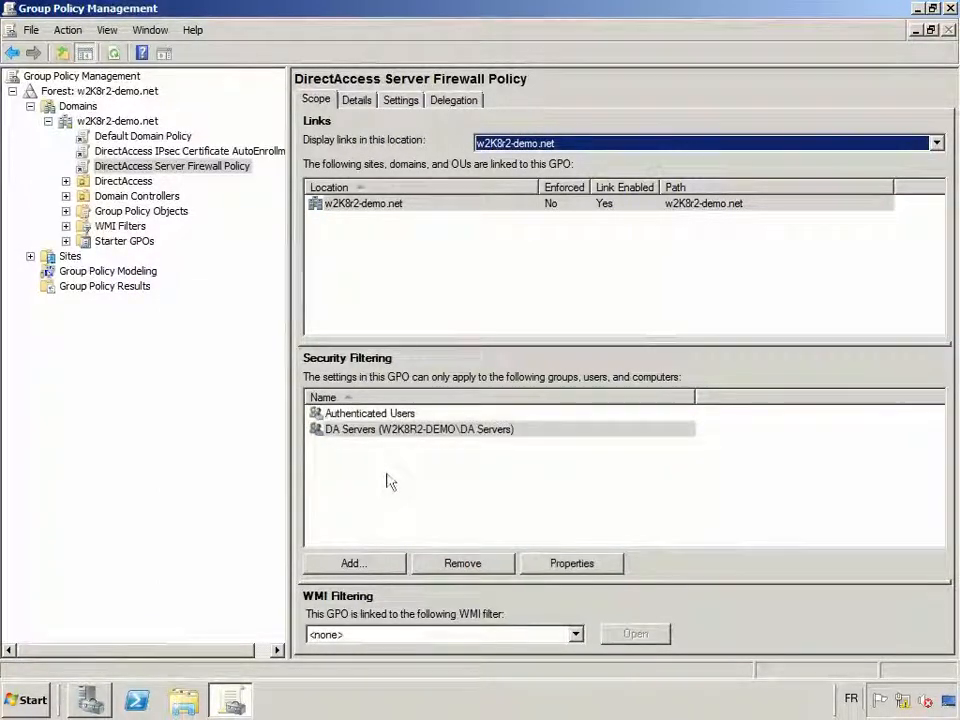
# Step: Remove Authenticated Users from the policy's security filtering
pyautogui.click(368, 416)
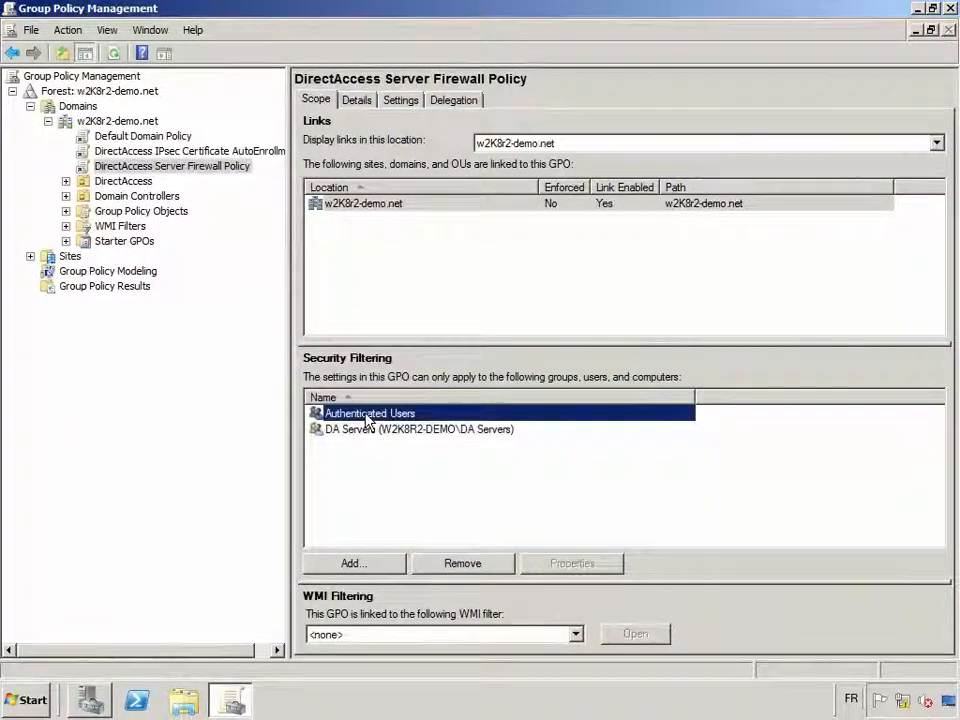
pyautogui.click(467, 567)
pyautogui.click(512, 384)
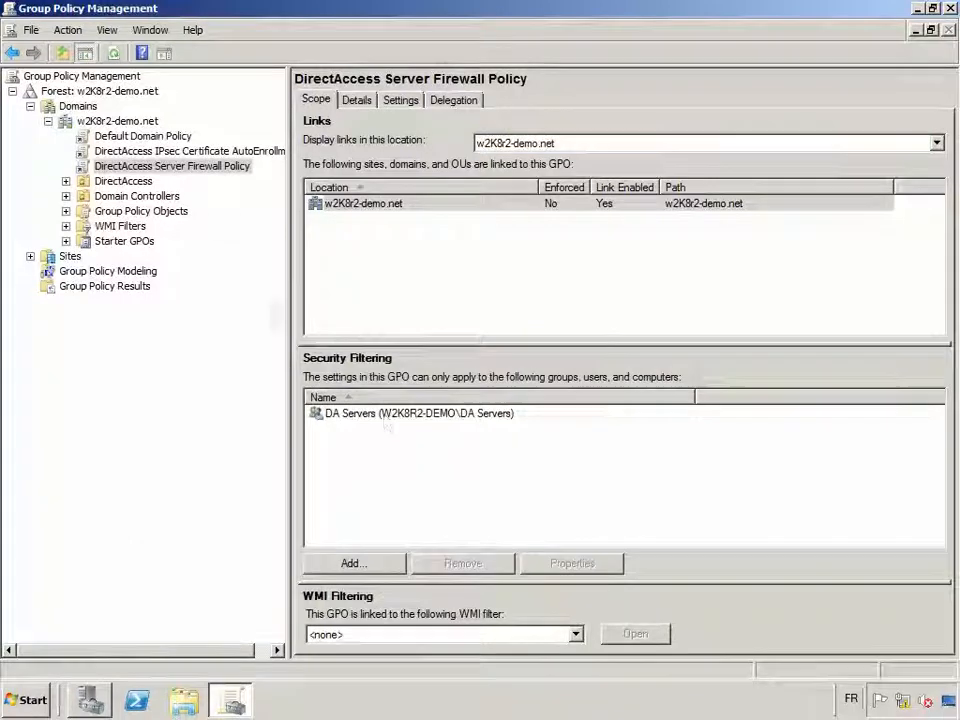
# Step: Edit the DirectAccess Server Firewall Policy and display the Inbound Rules of Windows Firewall with Advanced Security under Computer Configuration
pyautogui.rightClick(233, 167)
pyautogui.click(240, 174)
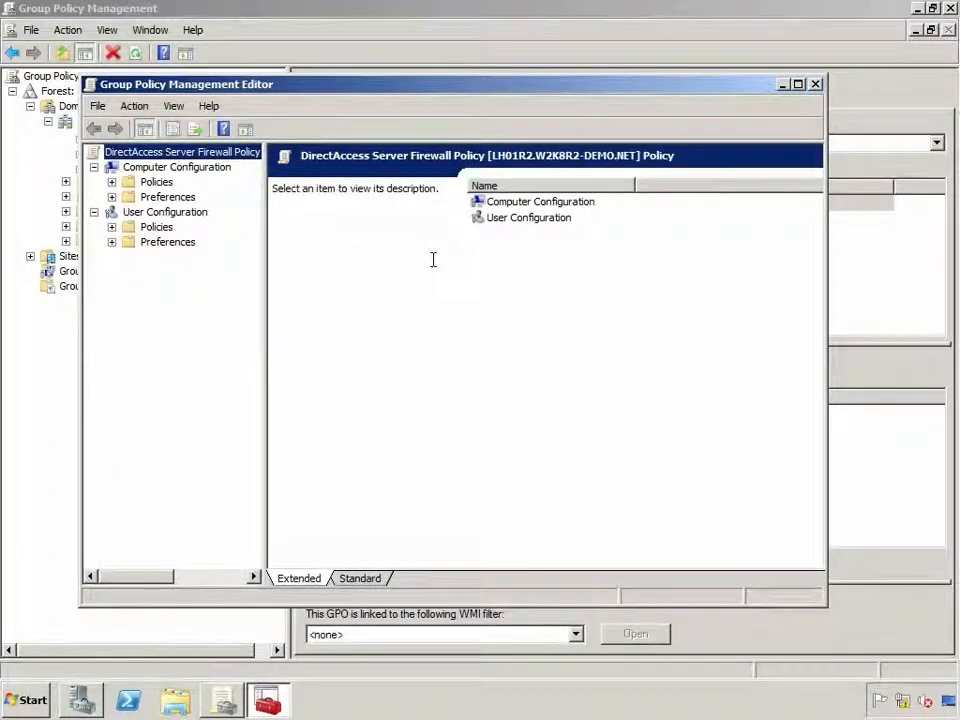
pyautogui.click(798, 84)
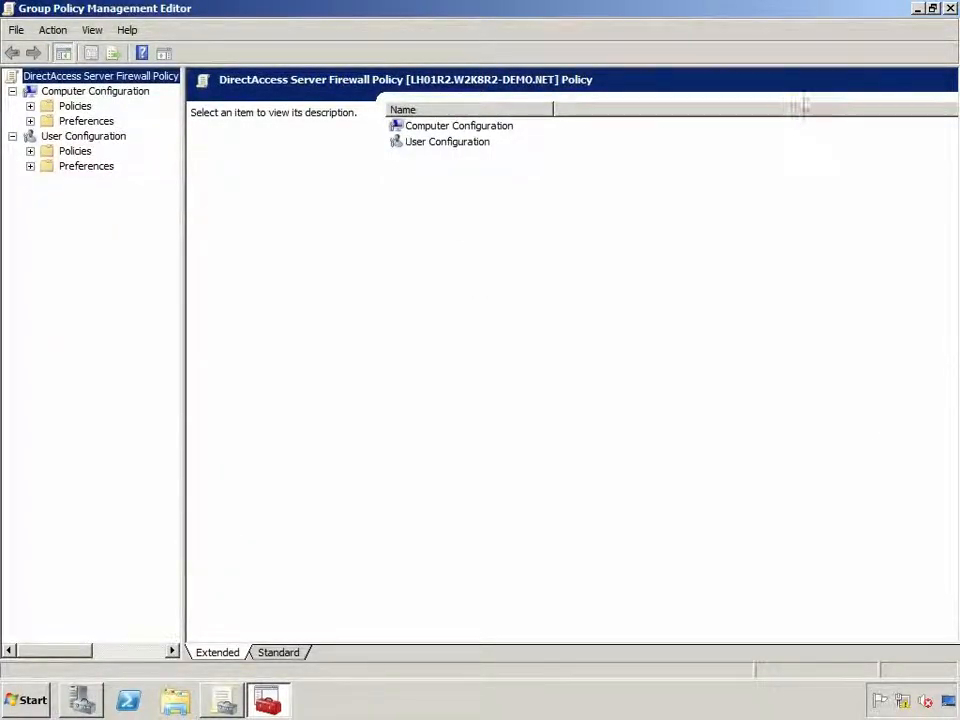
pyautogui.click(30, 106)
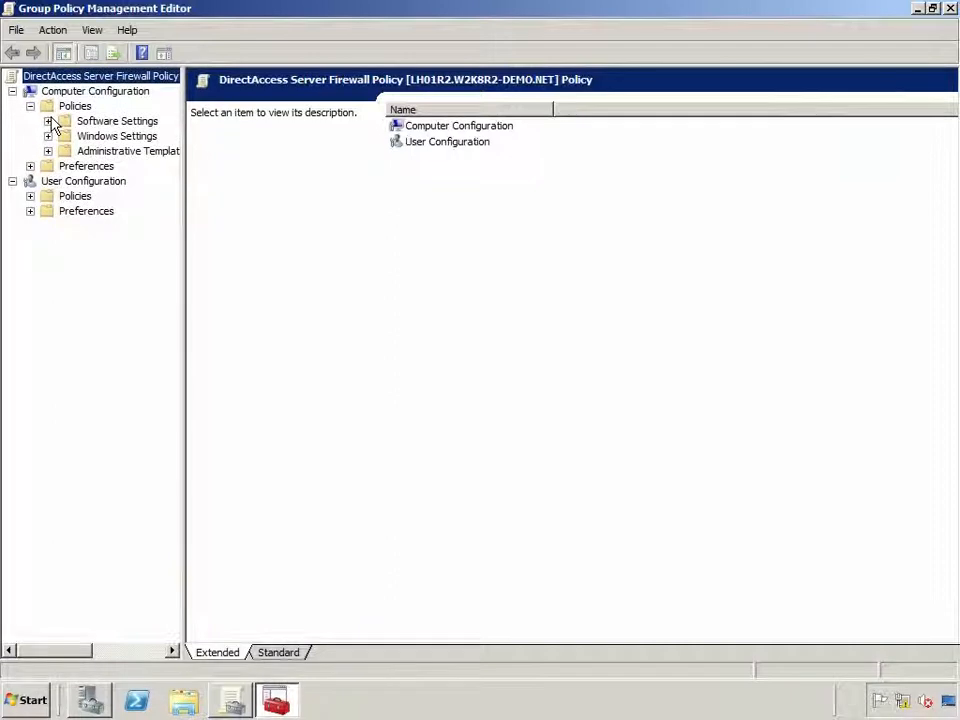
pyautogui.click(48, 136)
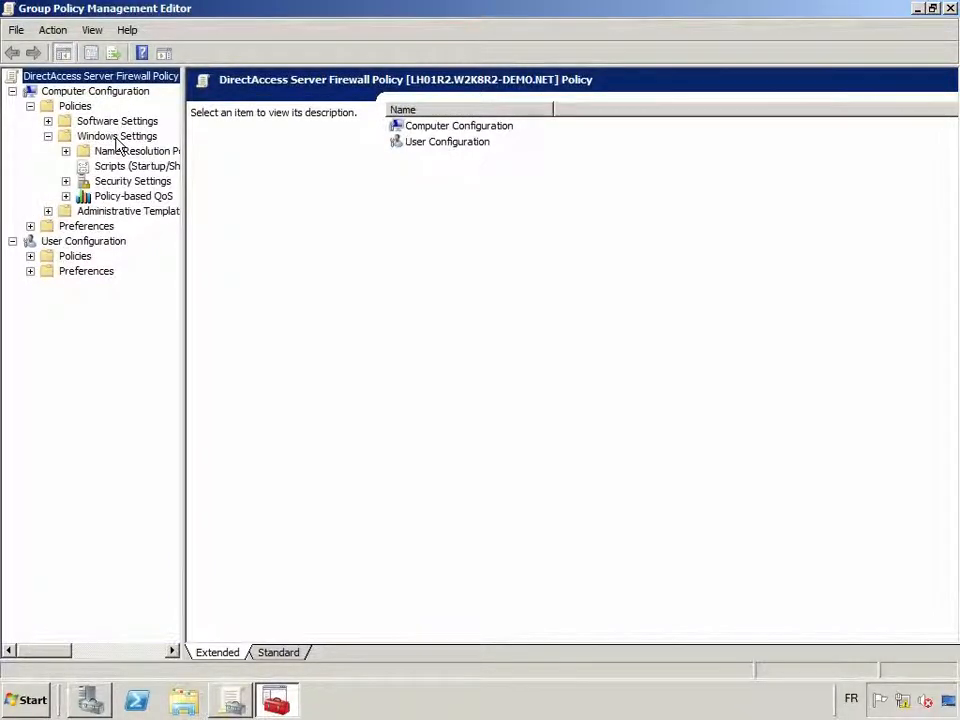
pyautogui.moveTo(186, 182); pyautogui.dragTo(293, 190)
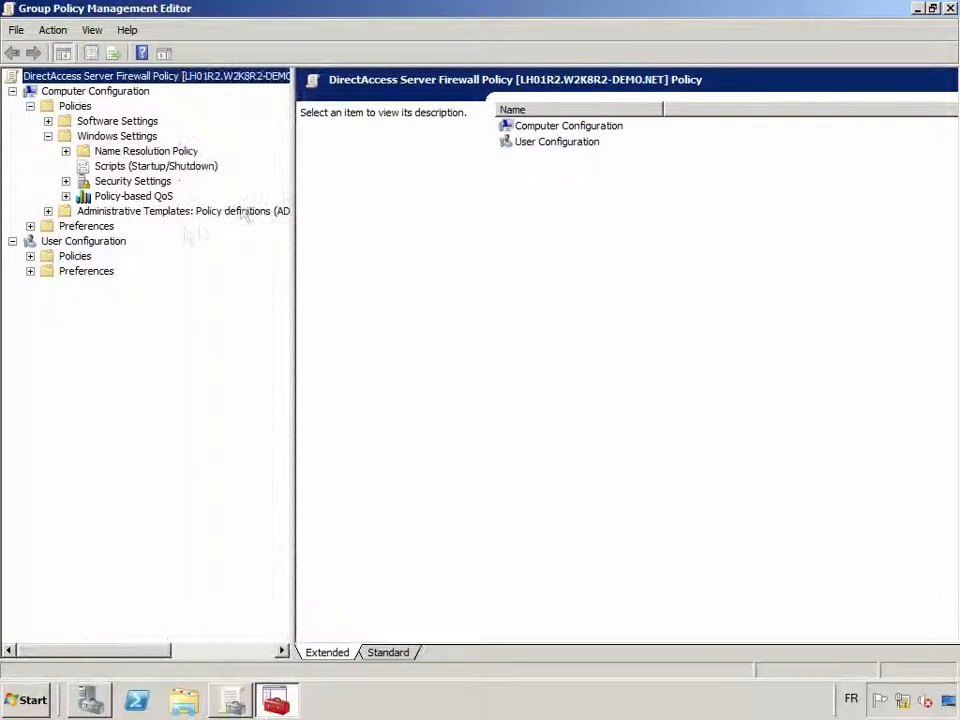
pyautogui.click(66, 182)
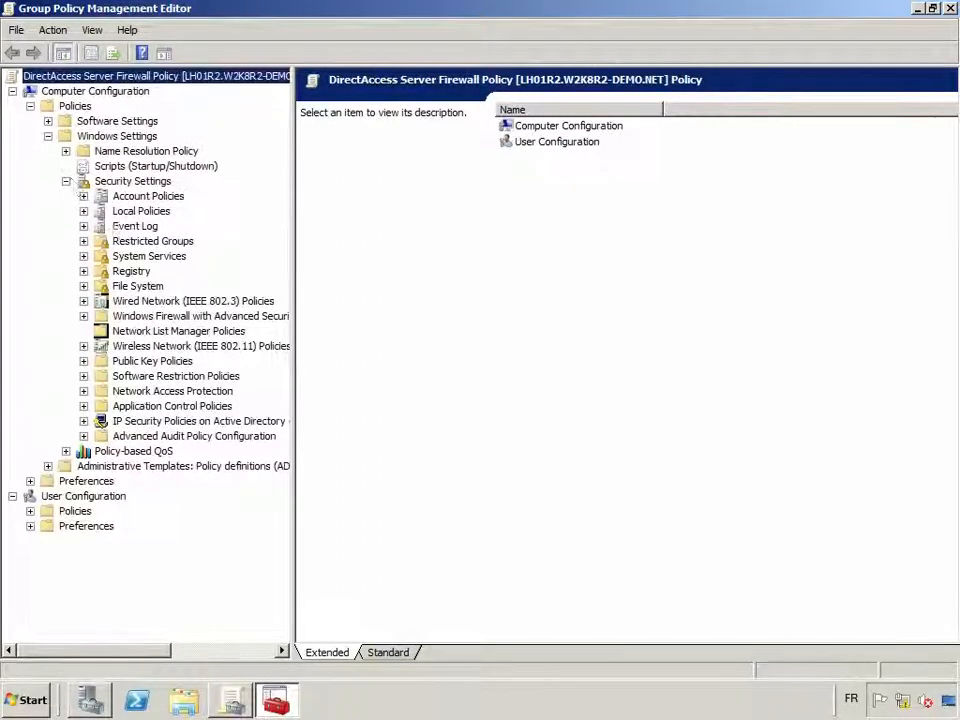
pyautogui.moveTo(296, 313); pyautogui.dragTo(398, 315)
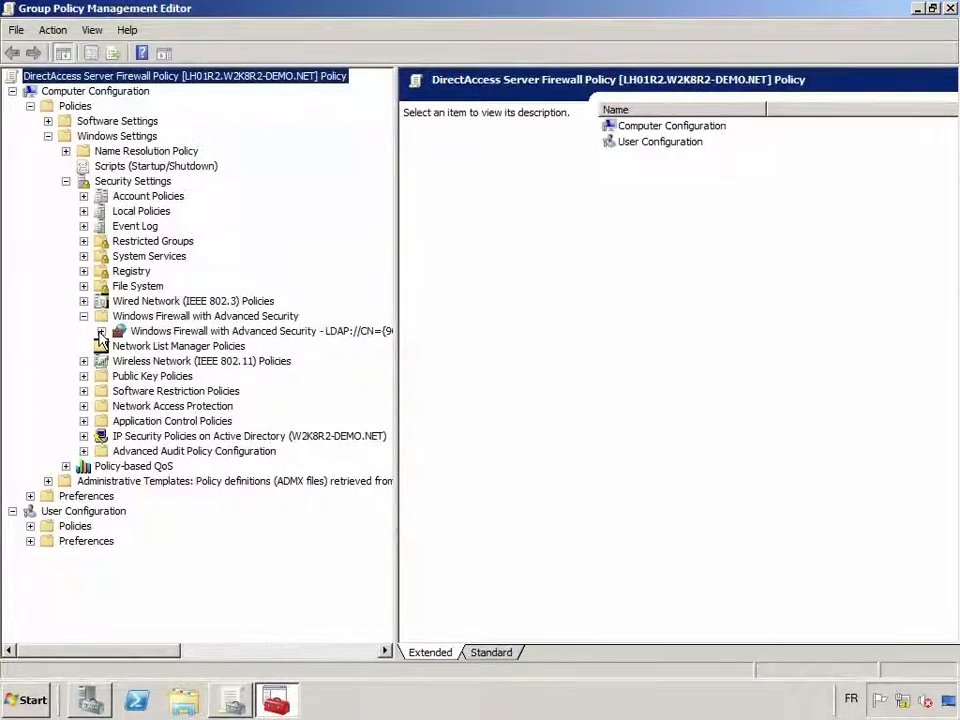
pyautogui.click(101, 331)
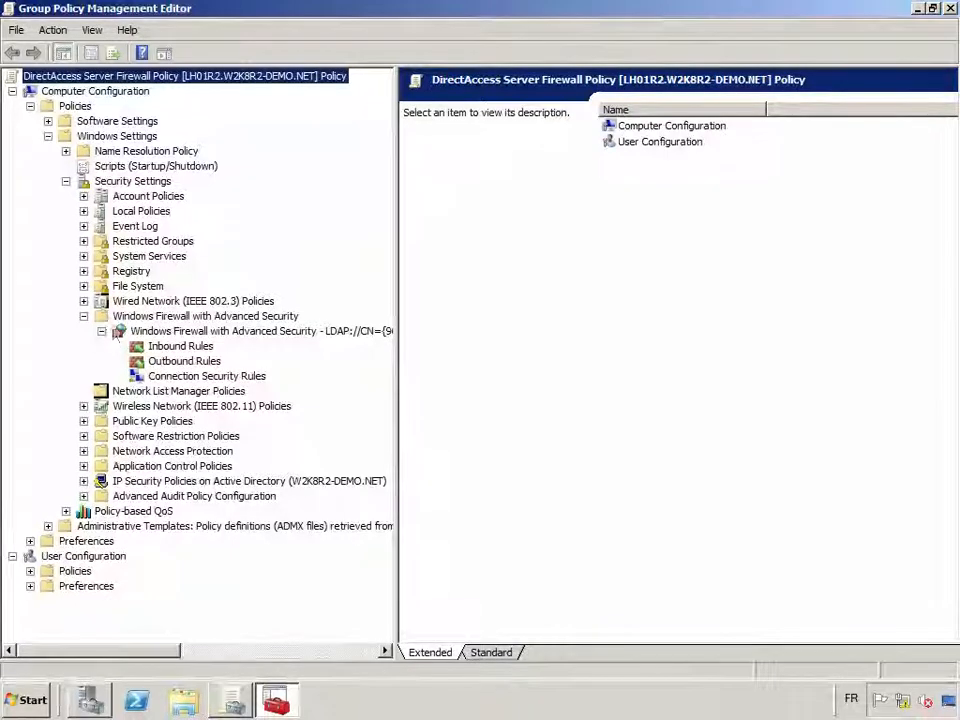
pyautogui.click(181, 346)
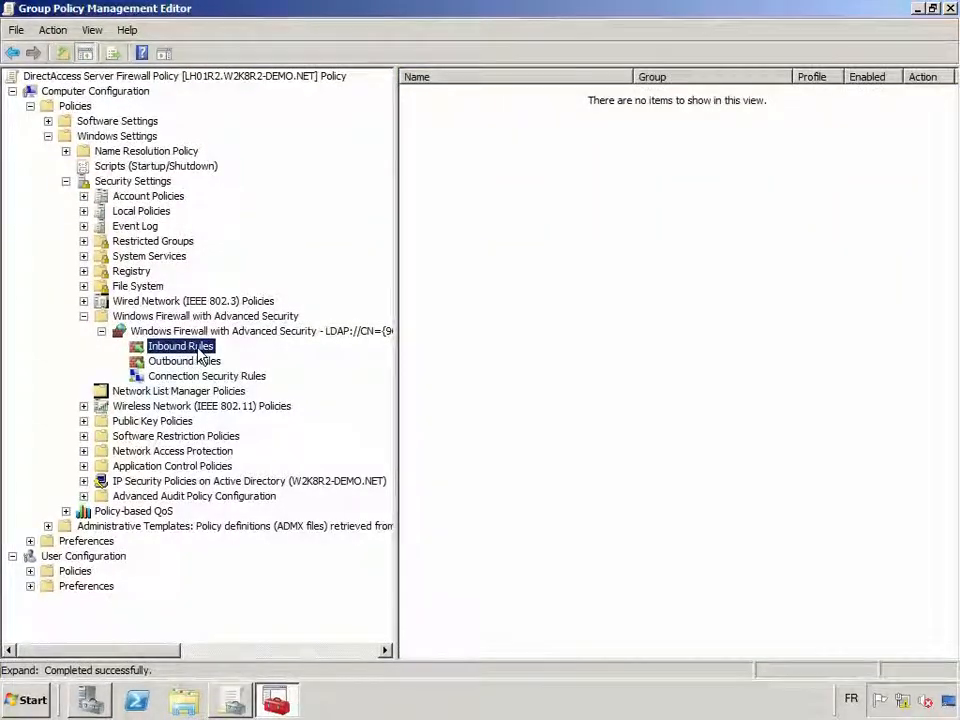
# Step: Start a new inbound rule based on the predefined File and Printer Sharing group and proceed to its rule selection
pyautogui.rightClick(198, 348)
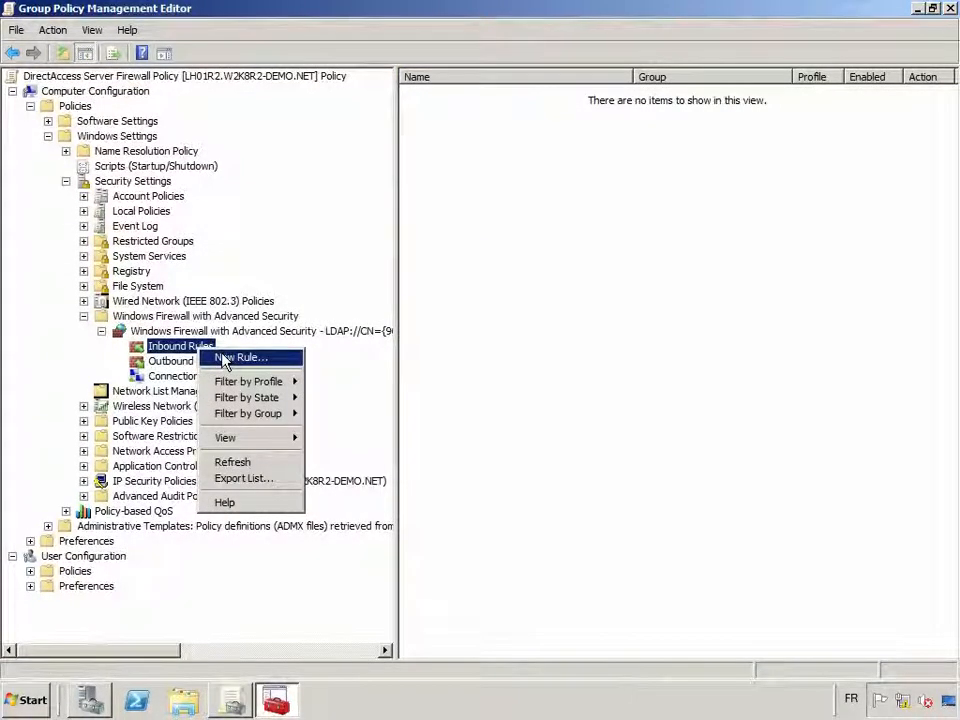
pyautogui.click(222, 357)
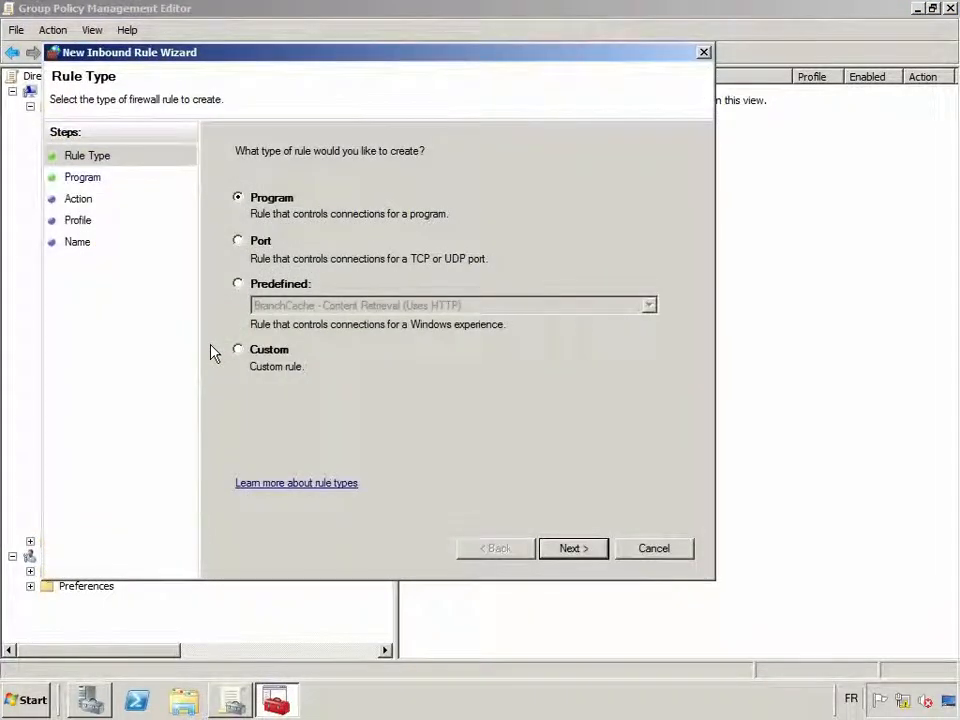
pyautogui.click(277, 288)
pyautogui.click(285, 305)
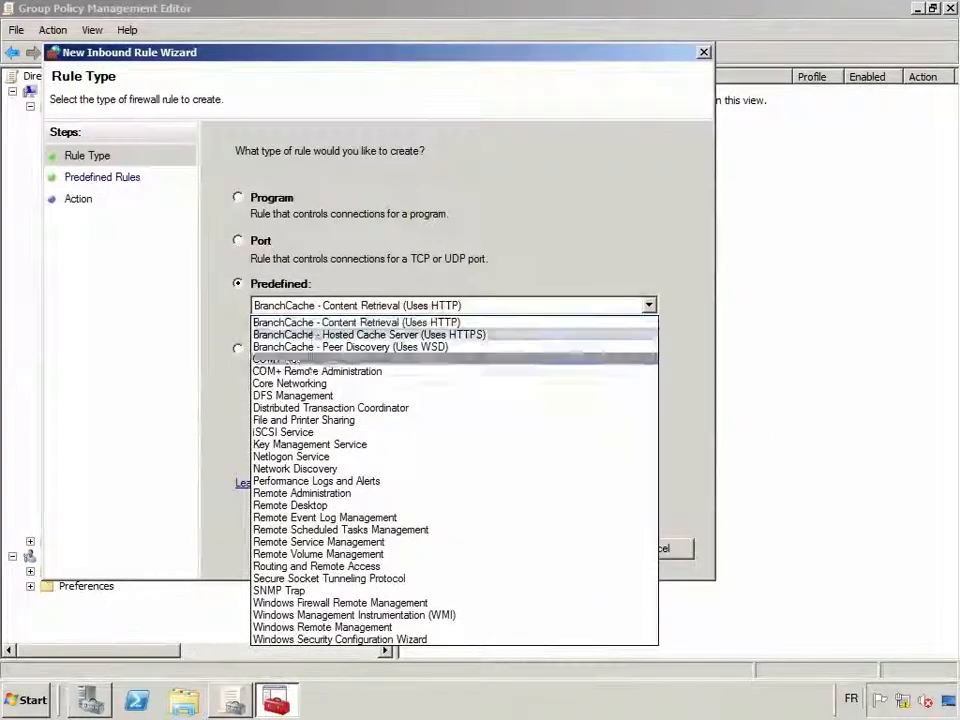
pyautogui.click(318, 424)
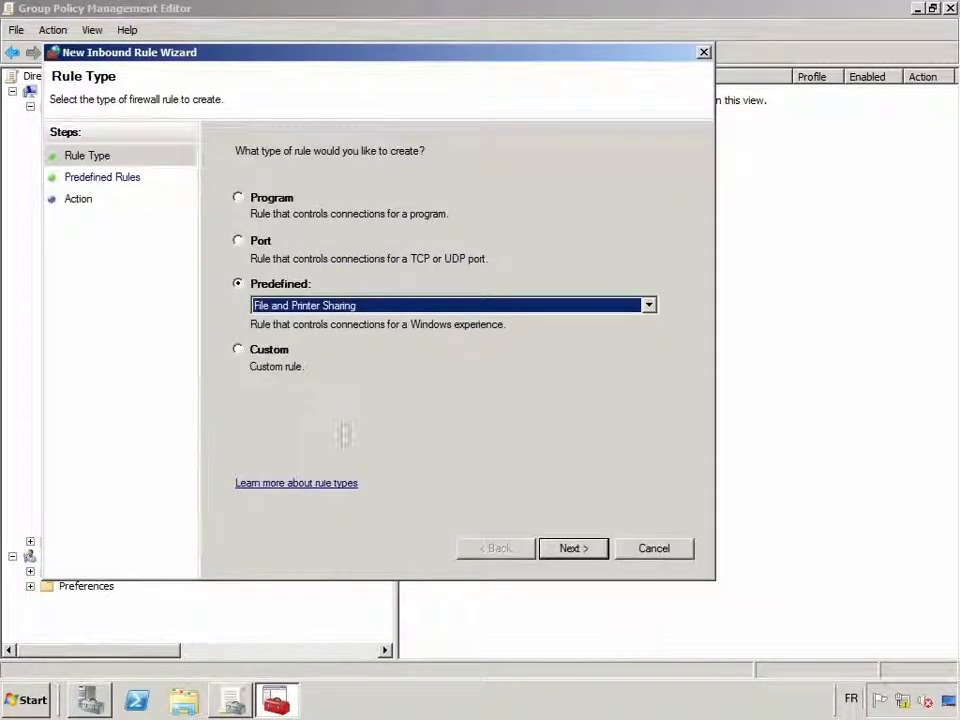
pyautogui.click(573, 549)
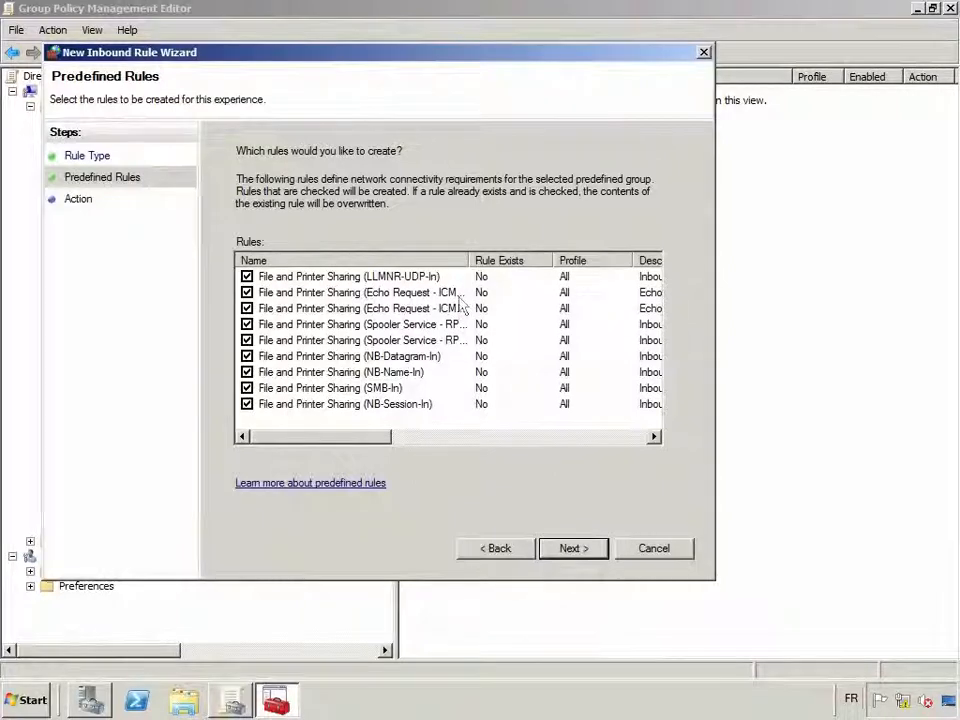
# Step: Exclude every File and Printer Sharing rule except the ICMPv6-In and ICMPv4-In Echo Request rules
pyautogui.moveTo(471, 260); pyautogui.dragTo(514, 259)
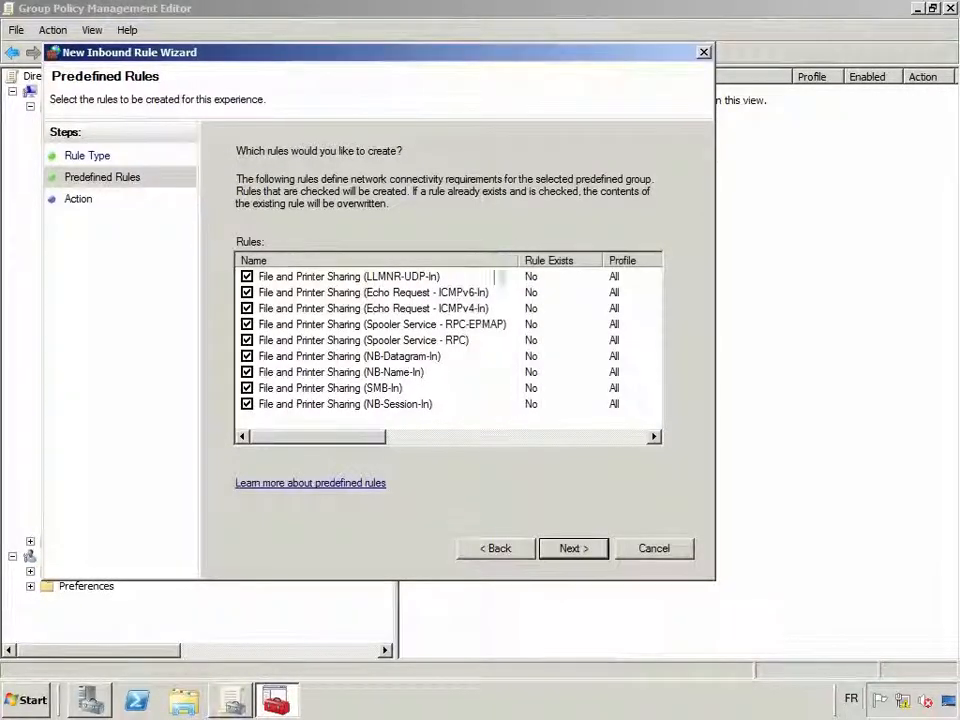
pyautogui.click(247, 276)
pyautogui.click(247, 324)
pyautogui.click(247, 340)
pyautogui.click(247, 356)
pyautogui.click(247, 372)
pyautogui.click(247, 388)
pyautogui.click(247, 404)
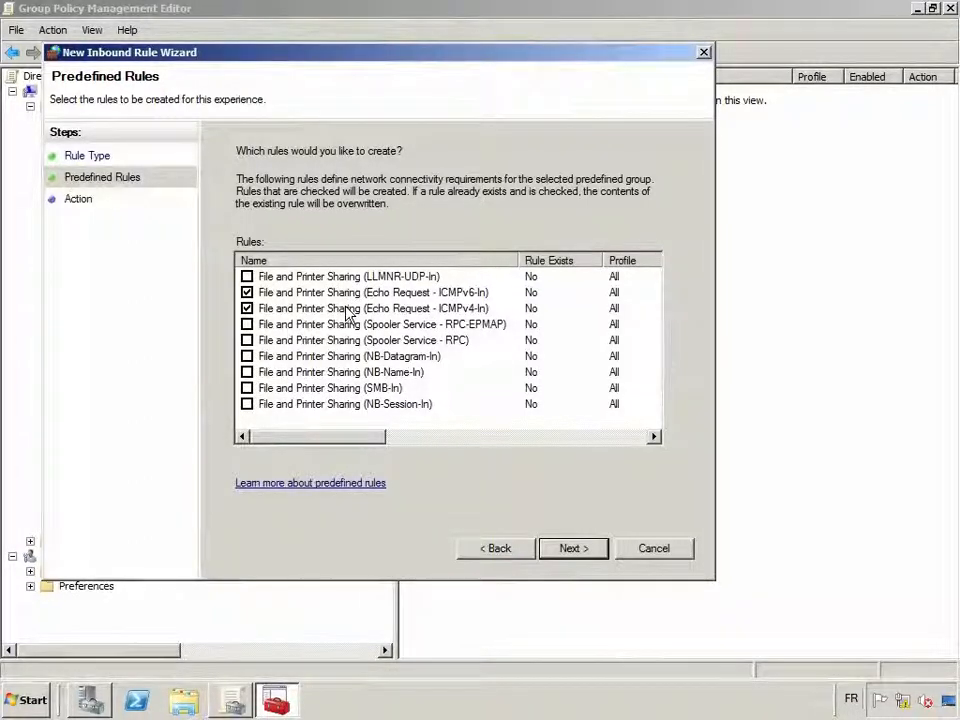
# Step: Create the selected inbound rules with the Allow the connection action and widen the rule list to show their full names
pyautogui.click(572, 550)
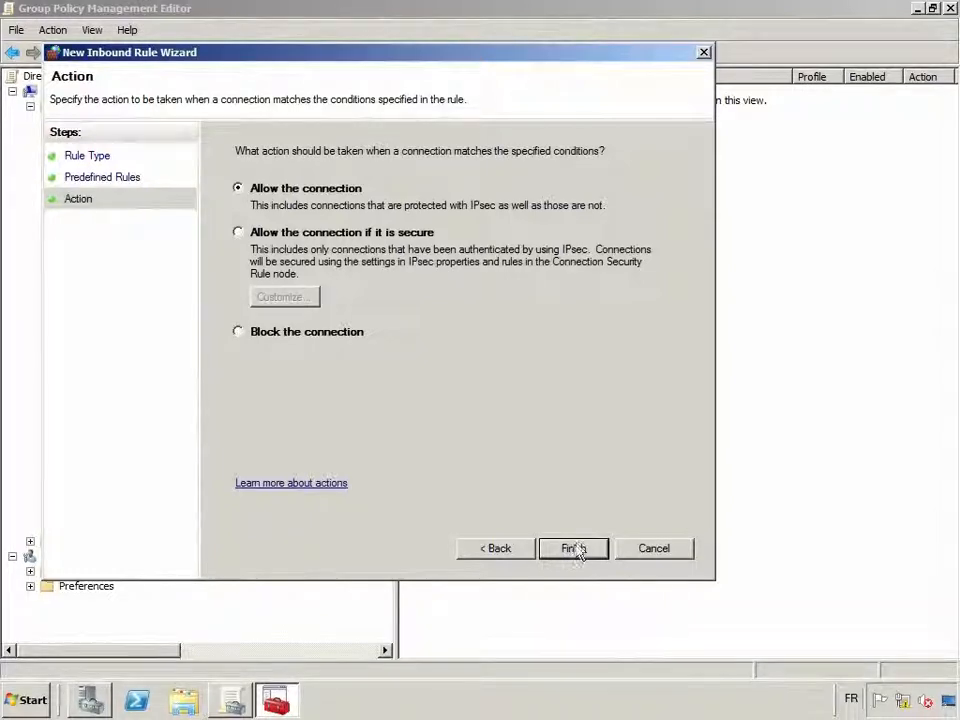
pyautogui.click(574, 550)
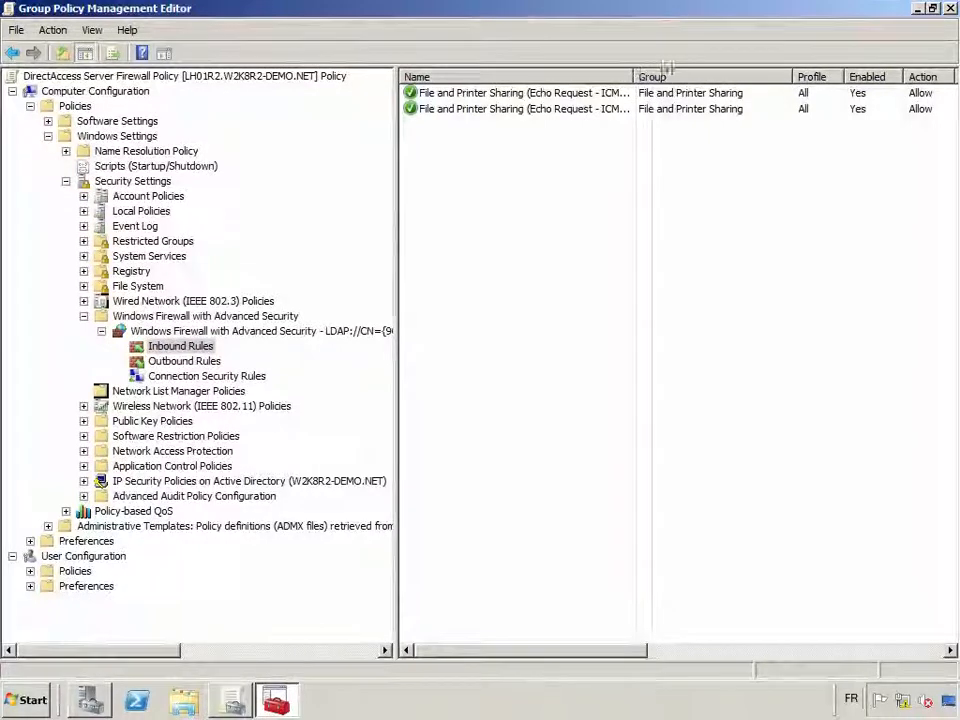
pyautogui.moveTo(634, 76); pyautogui.dragTo(692, 76)
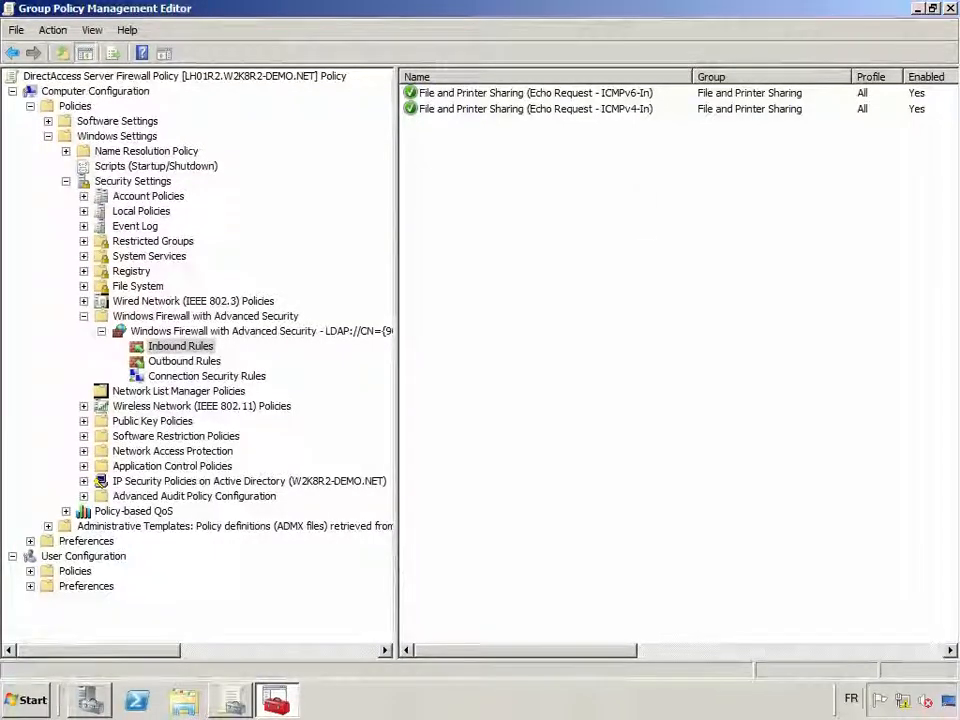
# Step: Start a new inbound rule based on the predefined Core Networking group and proceed to its rule selection
pyautogui.rightClick(200, 348)
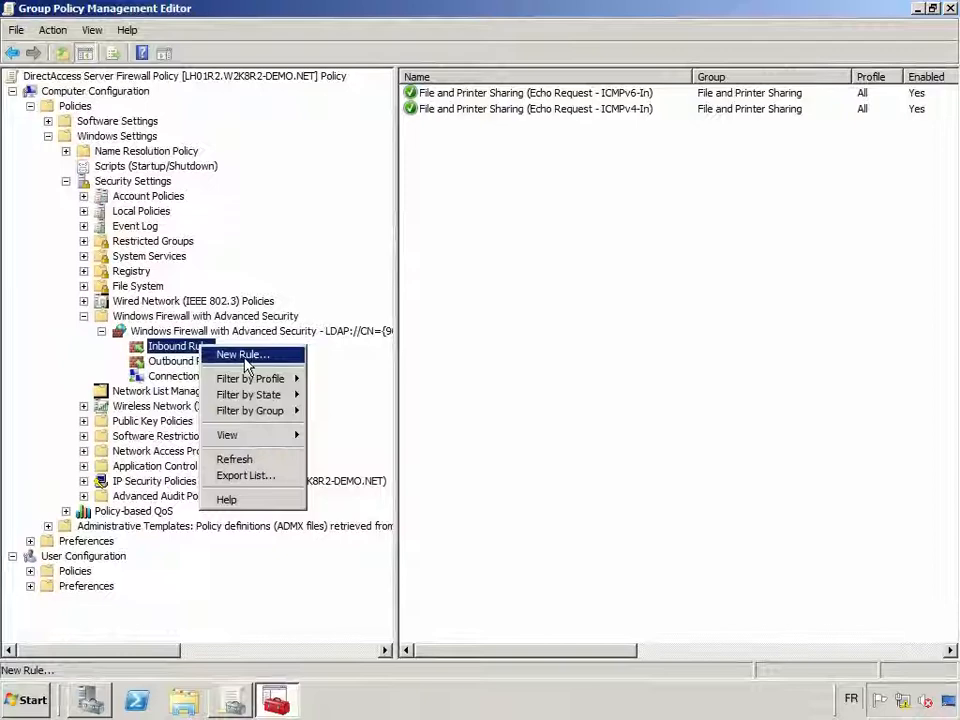
pyautogui.click(245, 358)
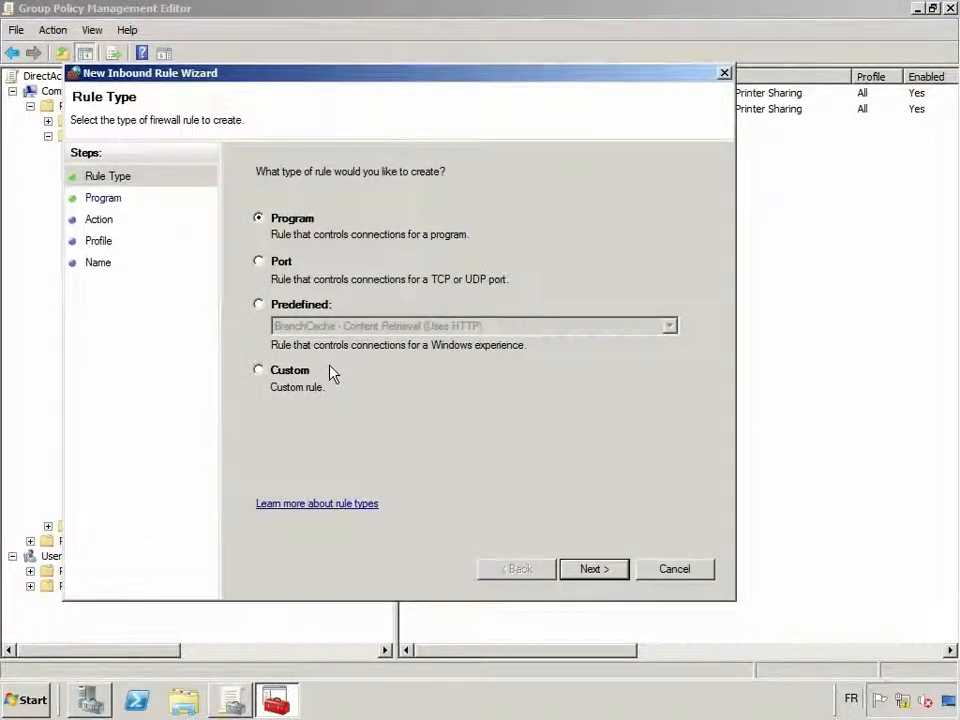
pyautogui.click(300, 306)
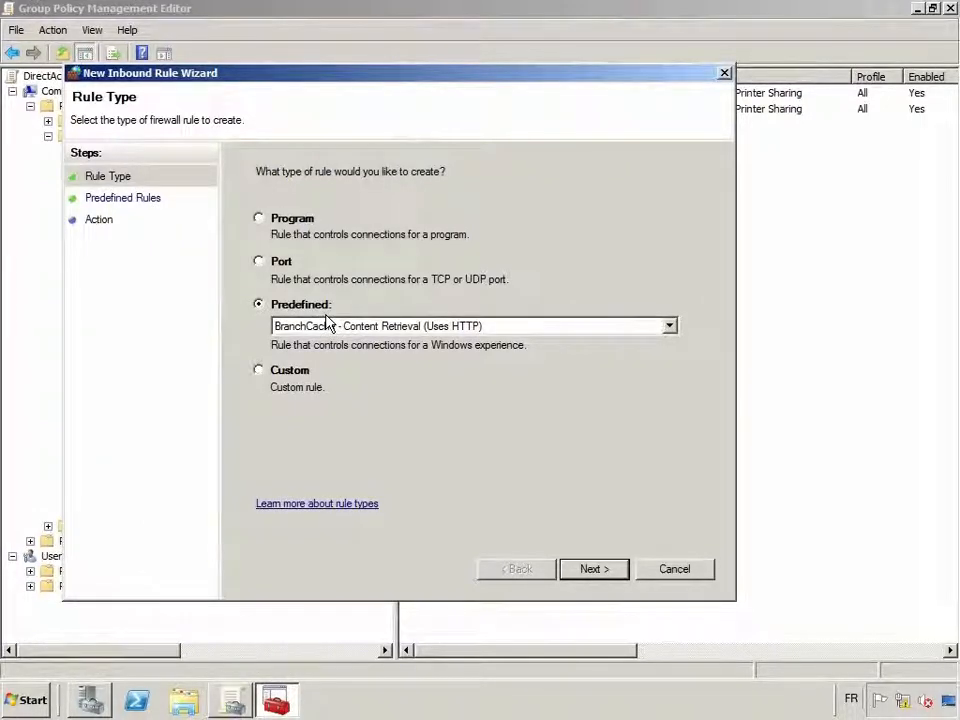
pyautogui.click(330, 327)
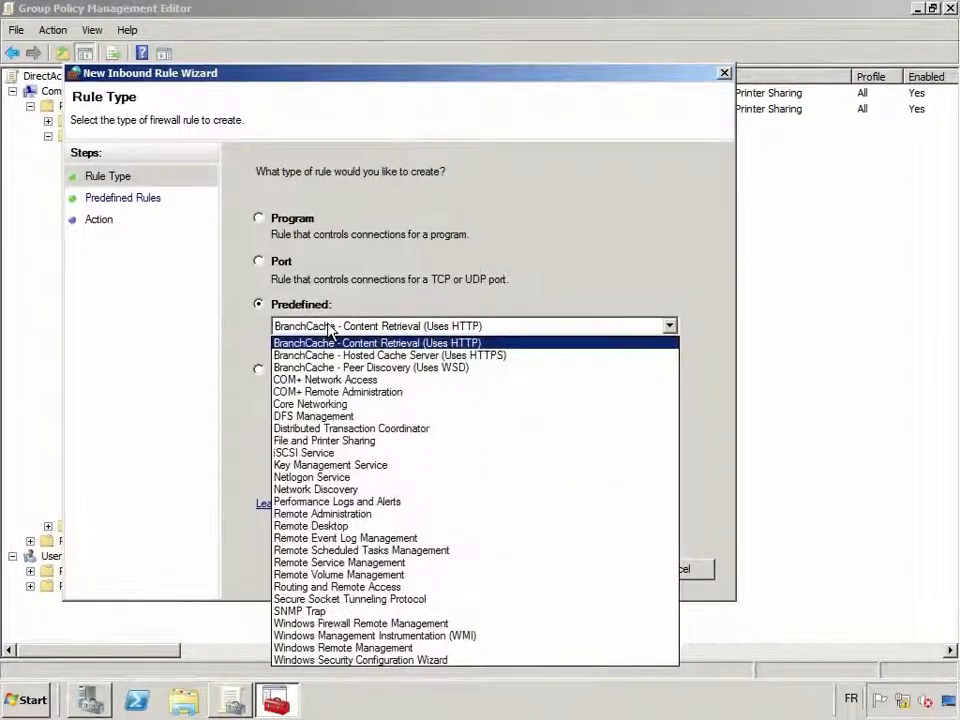
pyautogui.click(322, 404)
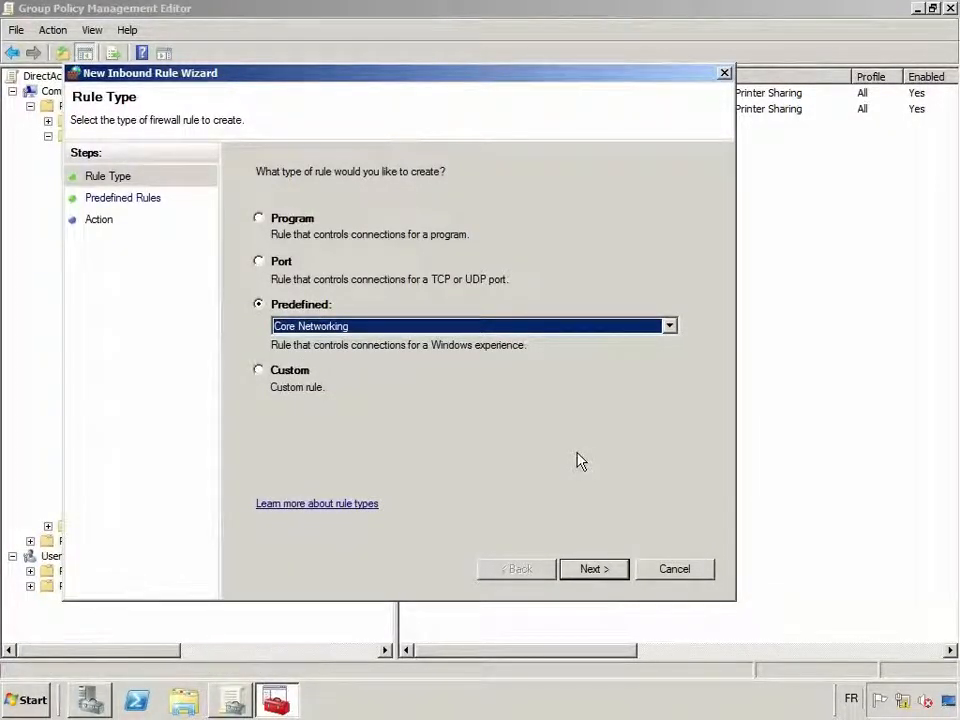
pyautogui.click(598, 572)
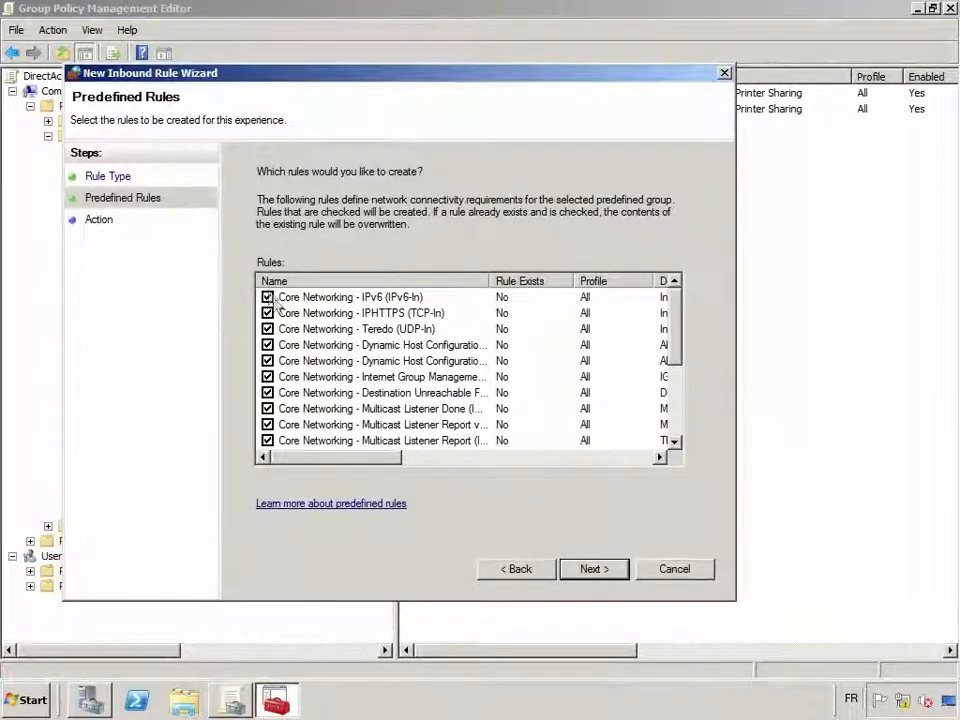
# Step: Exclude every Core Networking rule except IPHTTPS (TCP-In) and Teredo (UDP-In)
pyautogui.click(268, 345)
pyautogui.click(268, 361)
pyautogui.click(268, 377)
pyautogui.click(268, 393)
pyautogui.click(268, 409)
pyautogui.click(268, 425)
pyautogui.click(268, 441)
pyautogui.moveTo(673, 335); pyautogui.dragTo(678, 430)
pyautogui.click(268, 314)
pyautogui.click(268, 329)
pyautogui.click(268, 345)
pyautogui.click(268, 361)
pyautogui.click(268, 377)
pyautogui.click(268, 393)
pyautogui.click(268, 409)
pyautogui.click(268, 425)
pyautogui.click(268, 441)
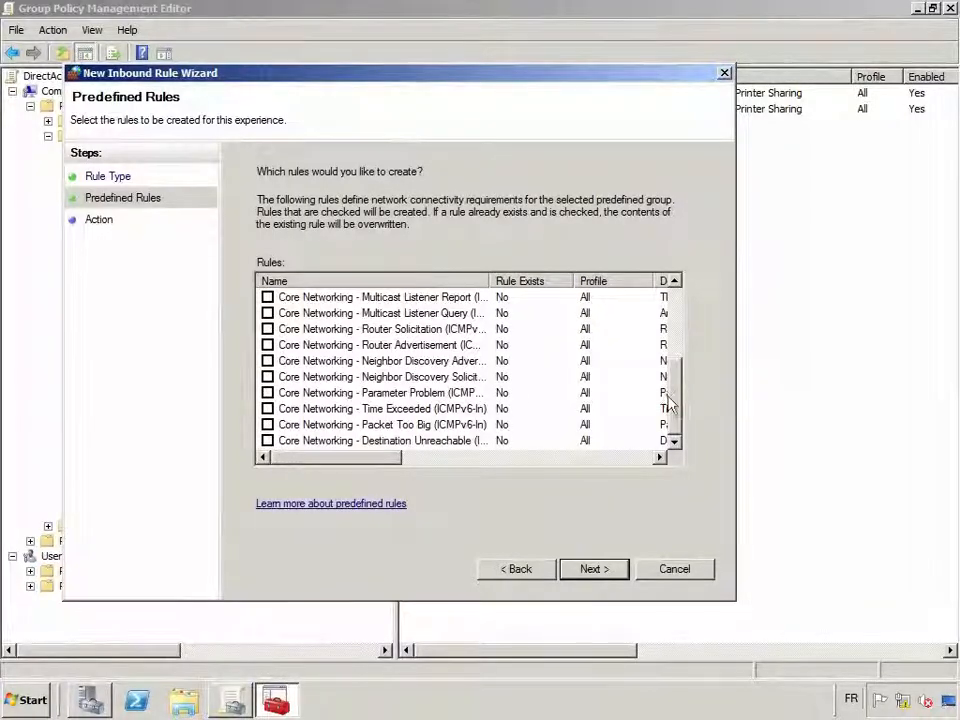
pyautogui.moveTo(674, 395); pyautogui.dragTo(680, 316)
pyautogui.click(268, 297)
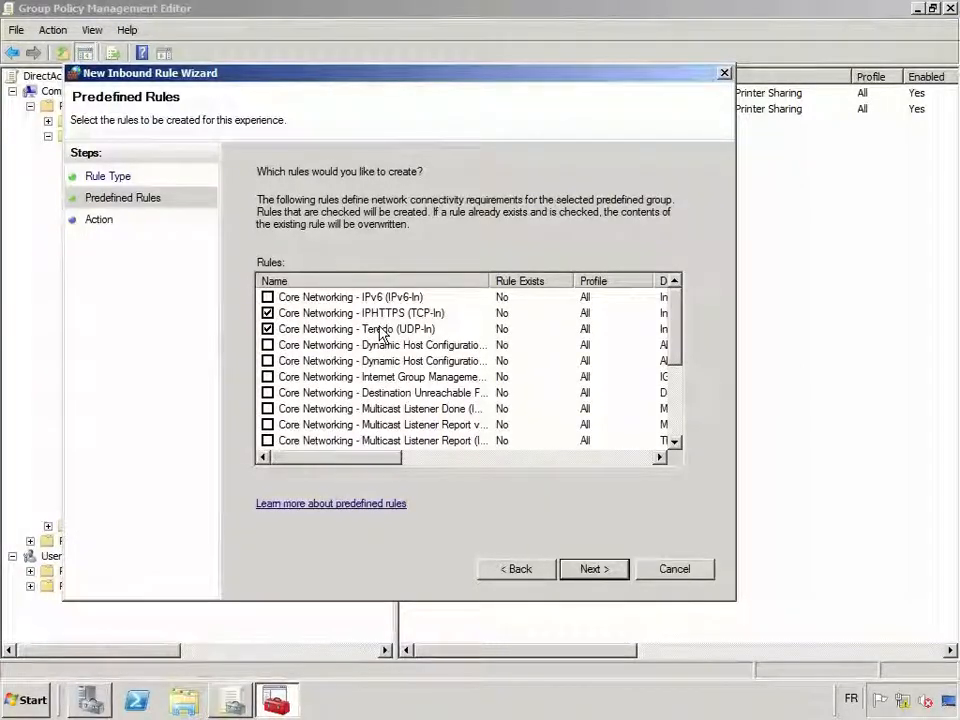
pyautogui.click(394, 299)
pyautogui.click(387, 316)
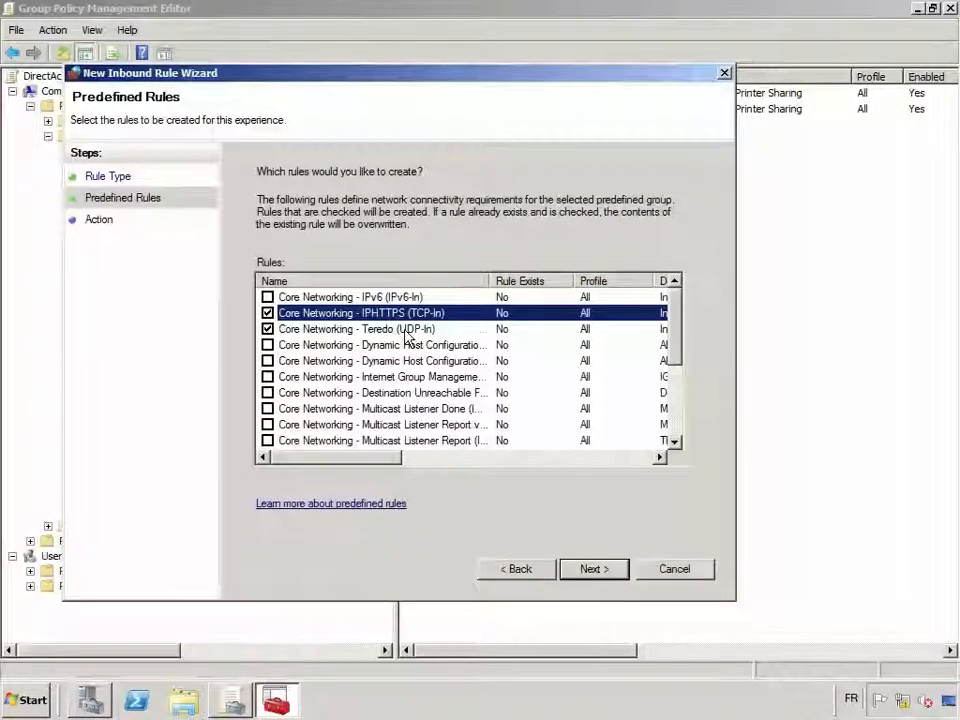
pyautogui.click(406, 330)
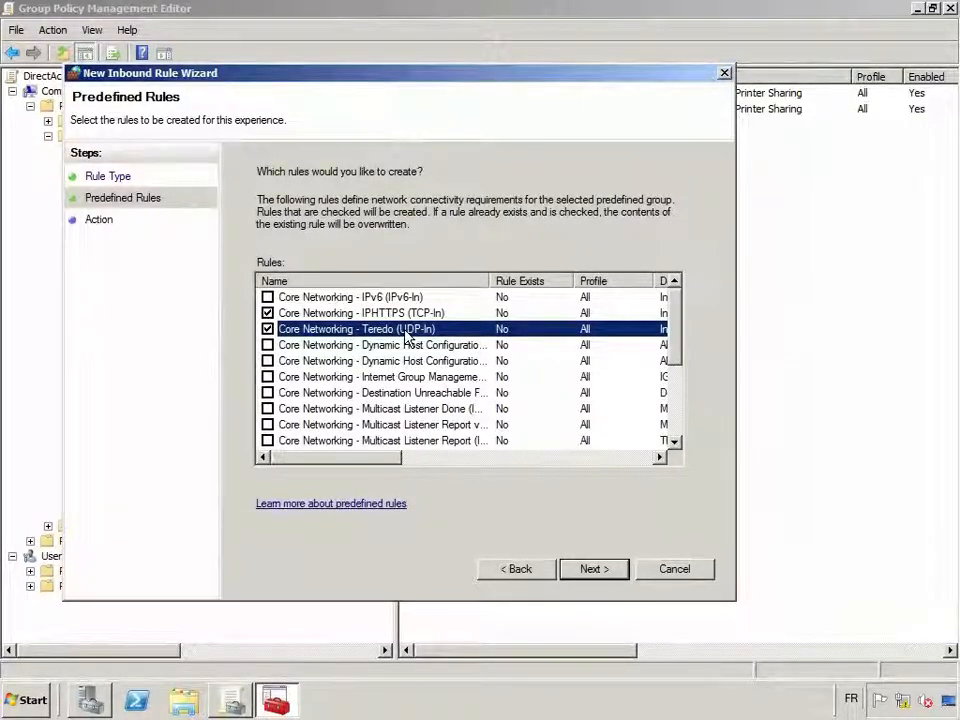
# Step: Create the two Core Networking rules with the Allow the connection action and close the policy editor and Group Policy Management
pyautogui.click(600, 570)
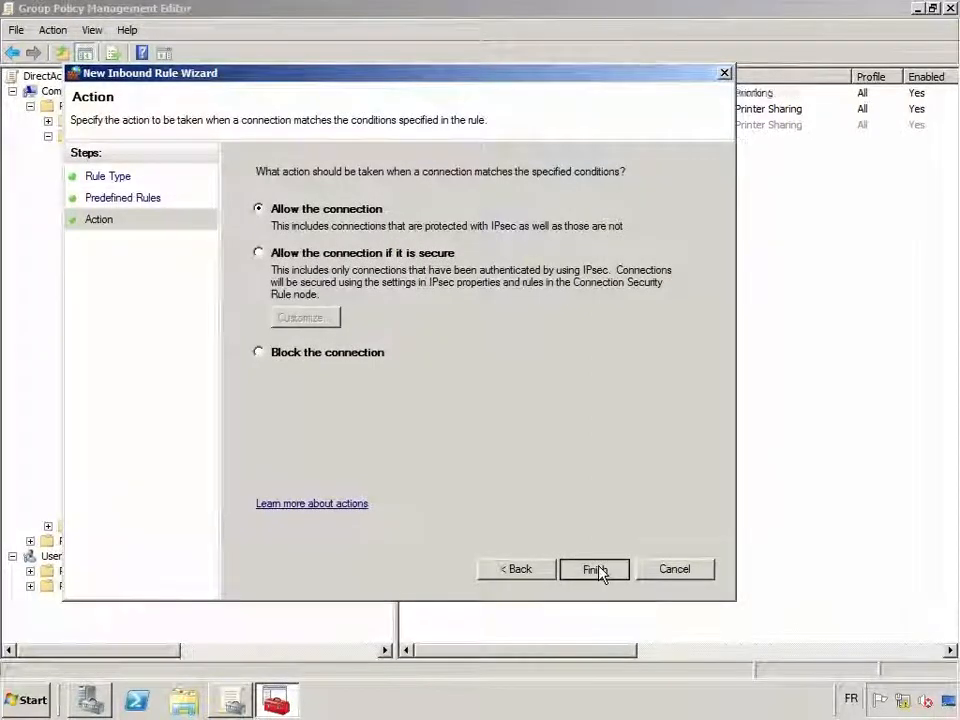
pyautogui.click(598, 570)
pyautogui.click(636, 394)
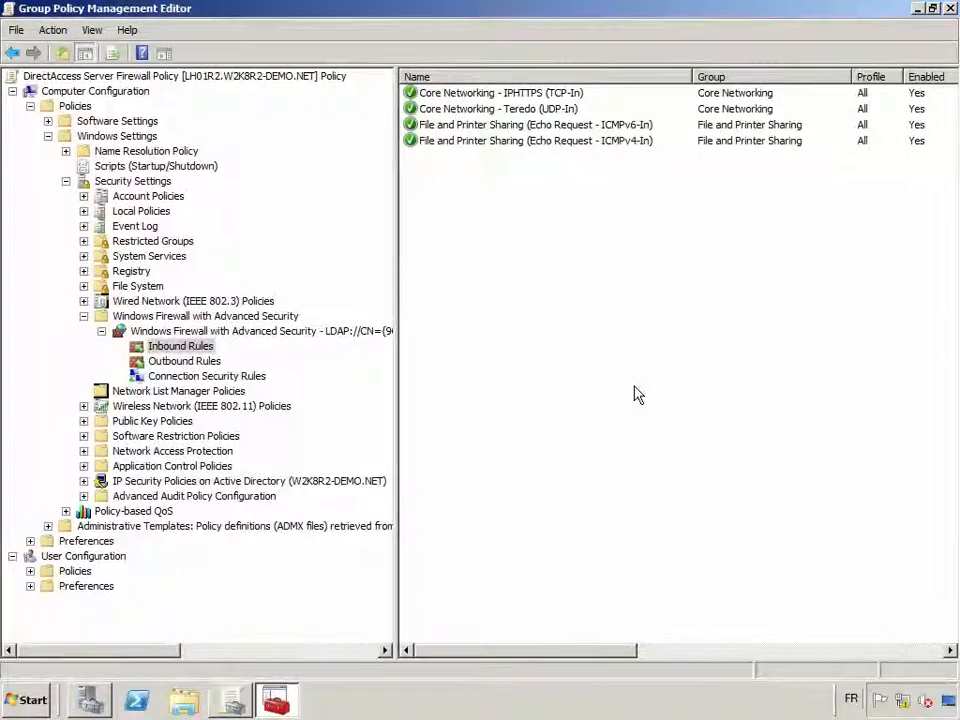
pyautogui.click(949, 9)
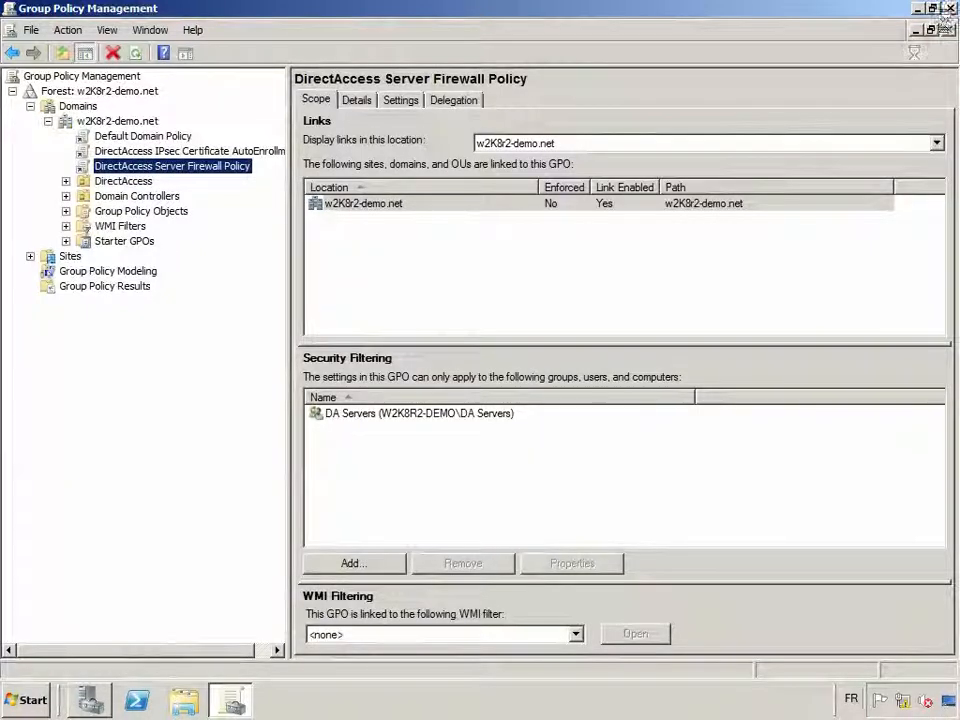
pyautogui.click(949, 9)
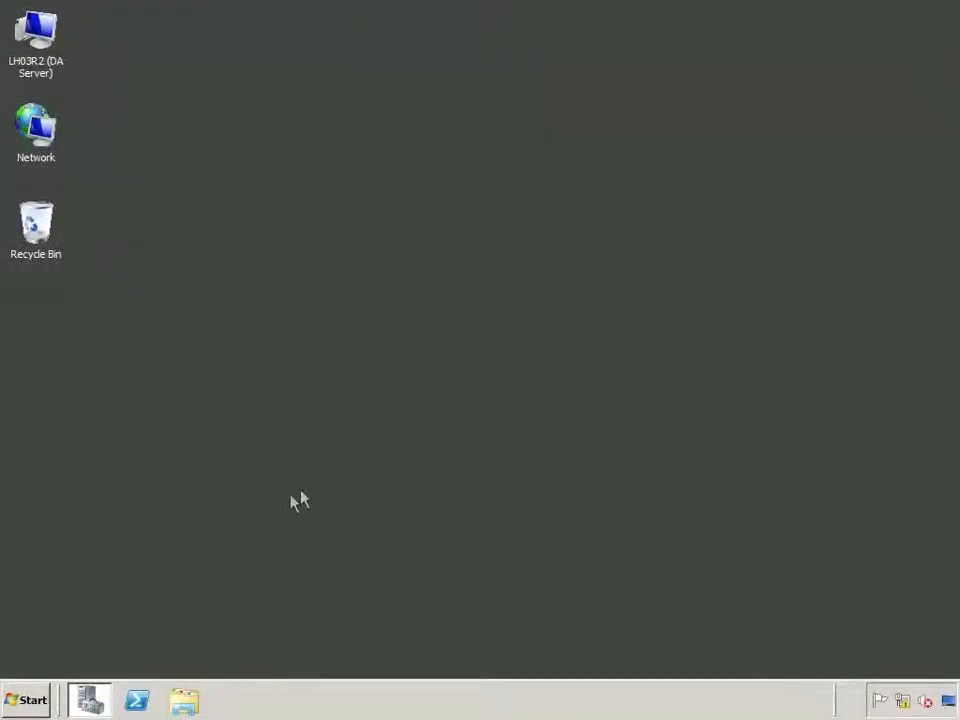
# Step: Restart the server with the shutdown comment "ok pour appliquer config FW sur serveur DirectAccess"
pyautogui.click(30, 701)
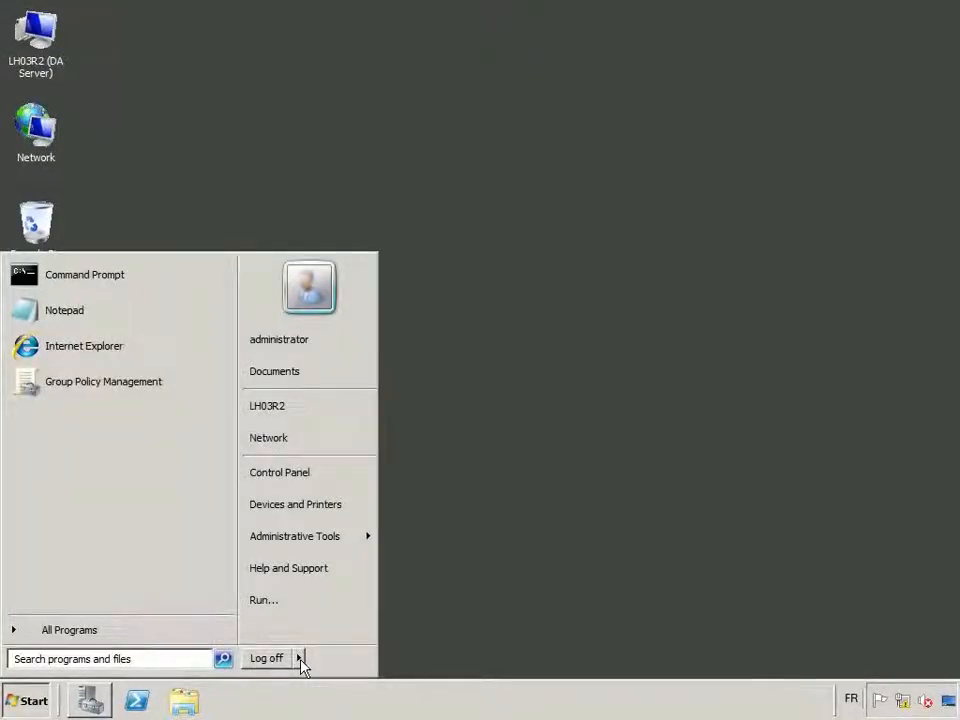
pyautogui.moveTo(301, 664)
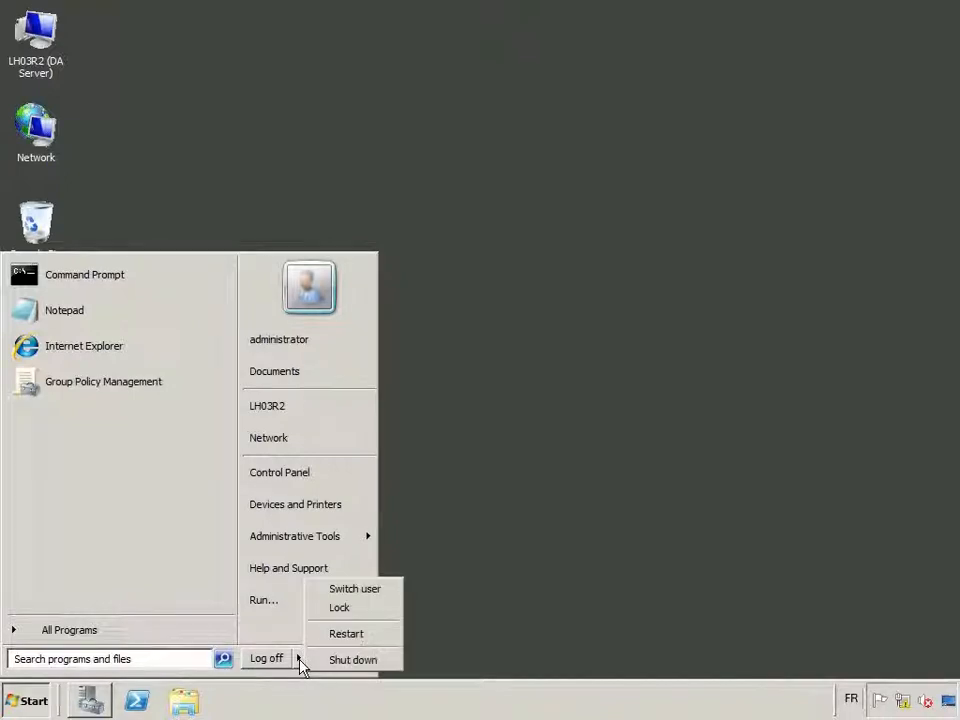
pyautogui.click(347, 634)
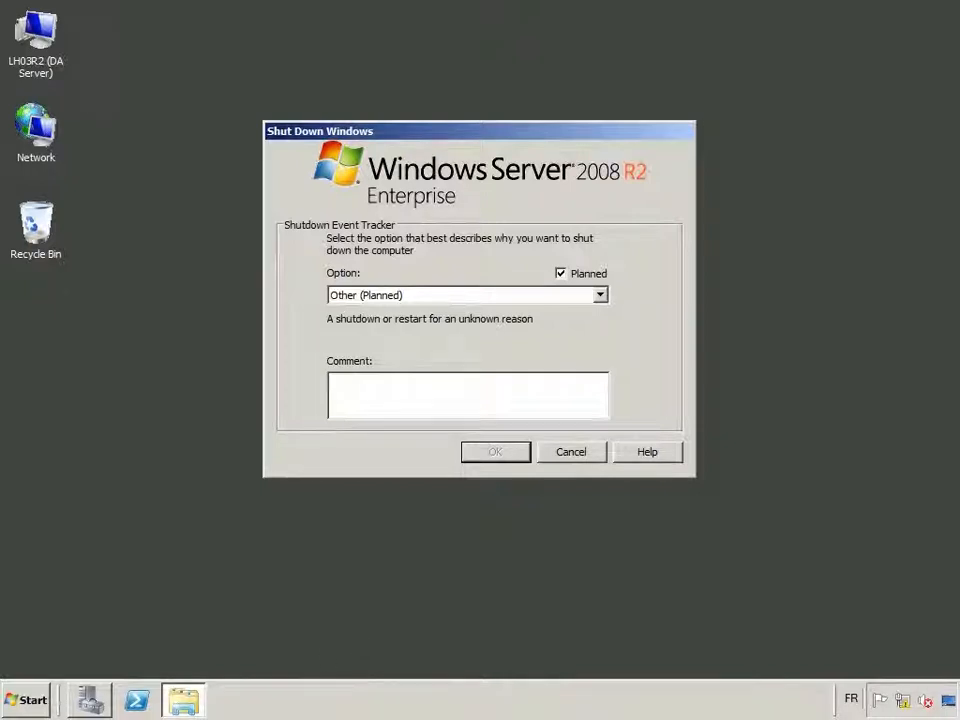
pyautogui.click(379, 382)
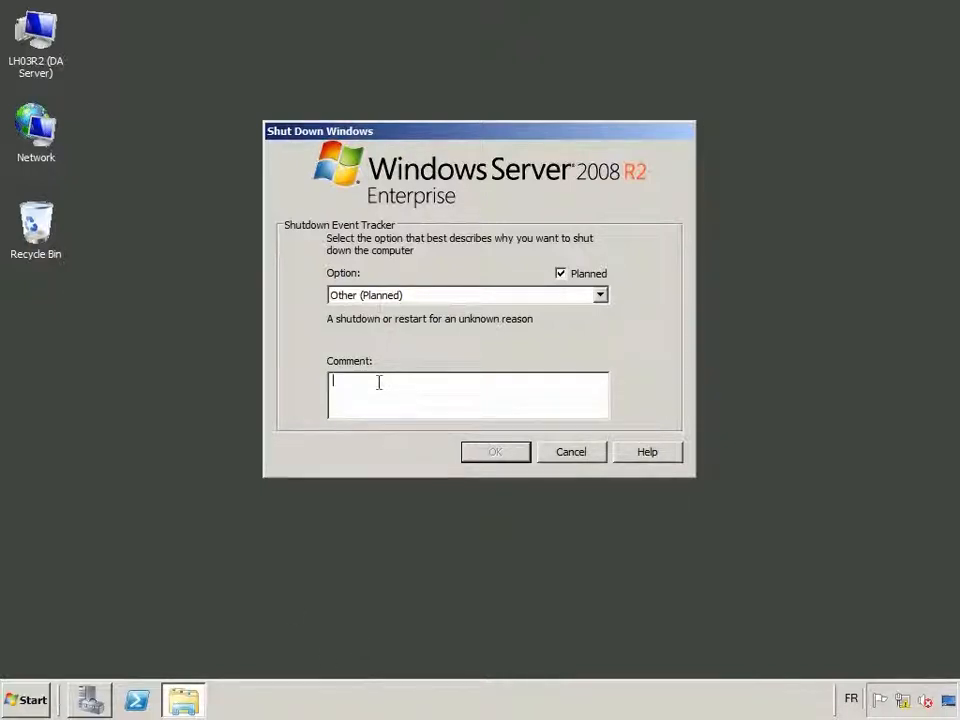
pyautogui.write('ok pour appliquer config ')
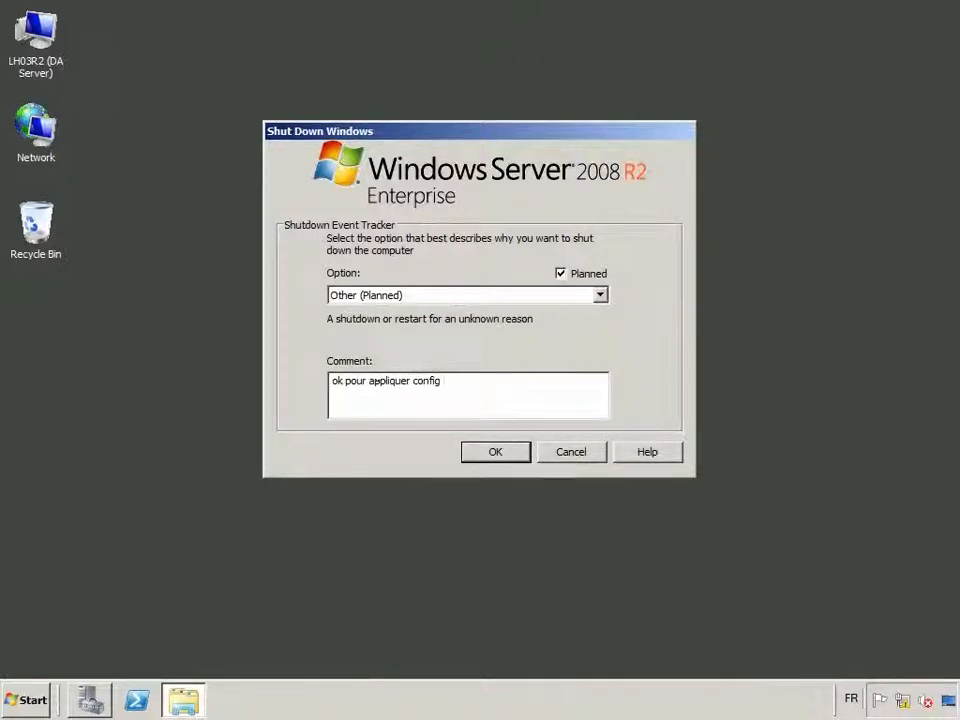
pyautogui.write('FW sur se')
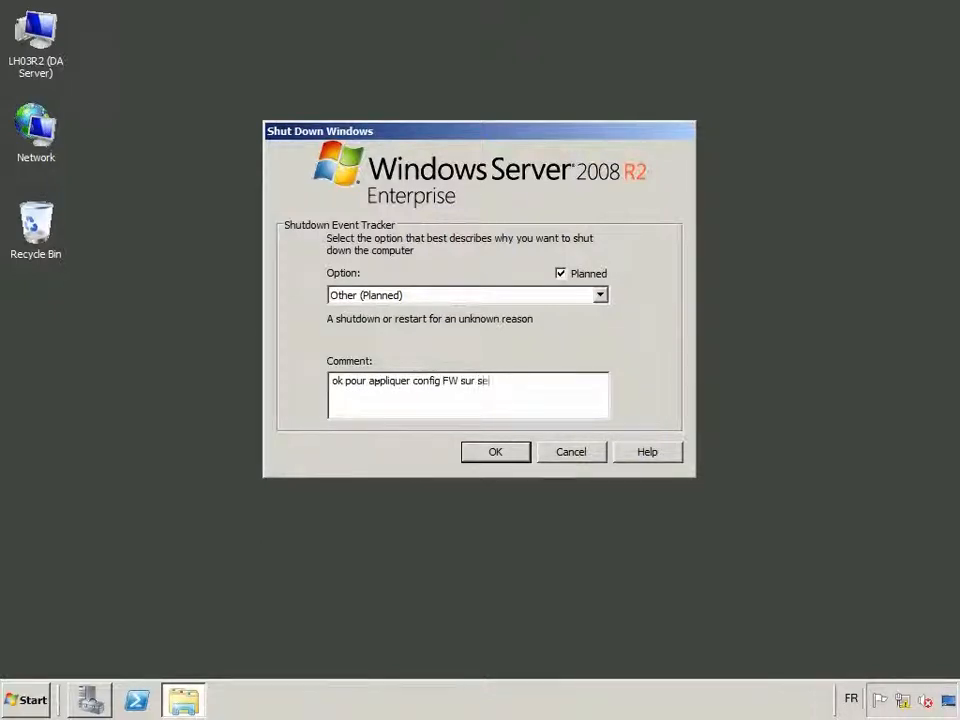
pyautogui.write('rvuer')
pyautogui.press('BackSpace')
pyautogui.press('BackSpace')
pyautogui.press('BackSpace')
pyautogui.write('eur ')
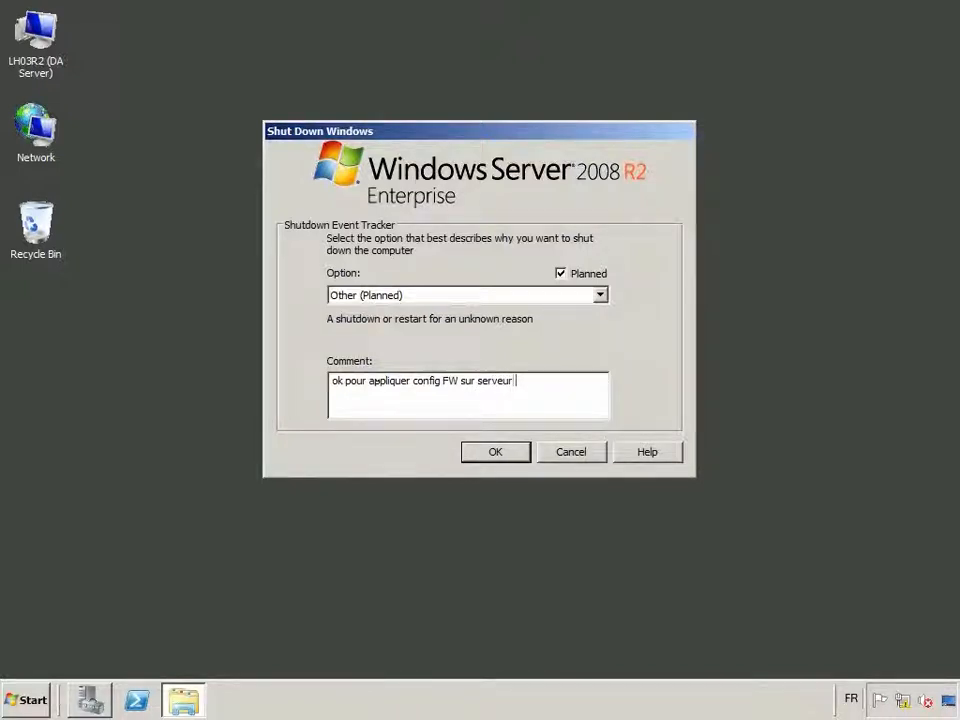
pyautogui.write('Direct')
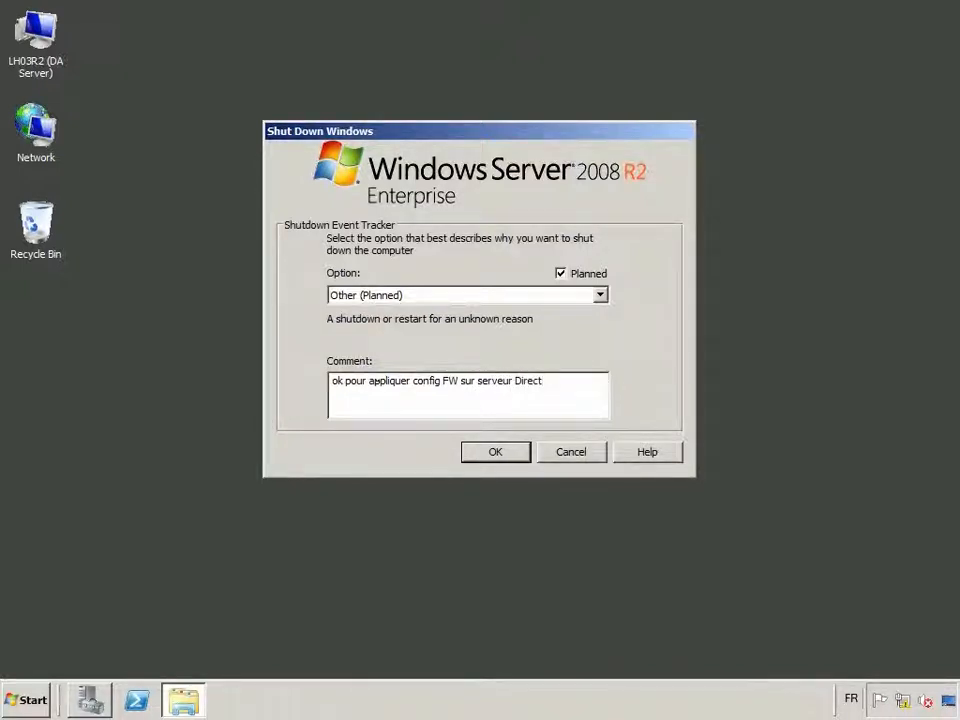
pyautogui.write('Access')
pyautogui.click(511, 455)
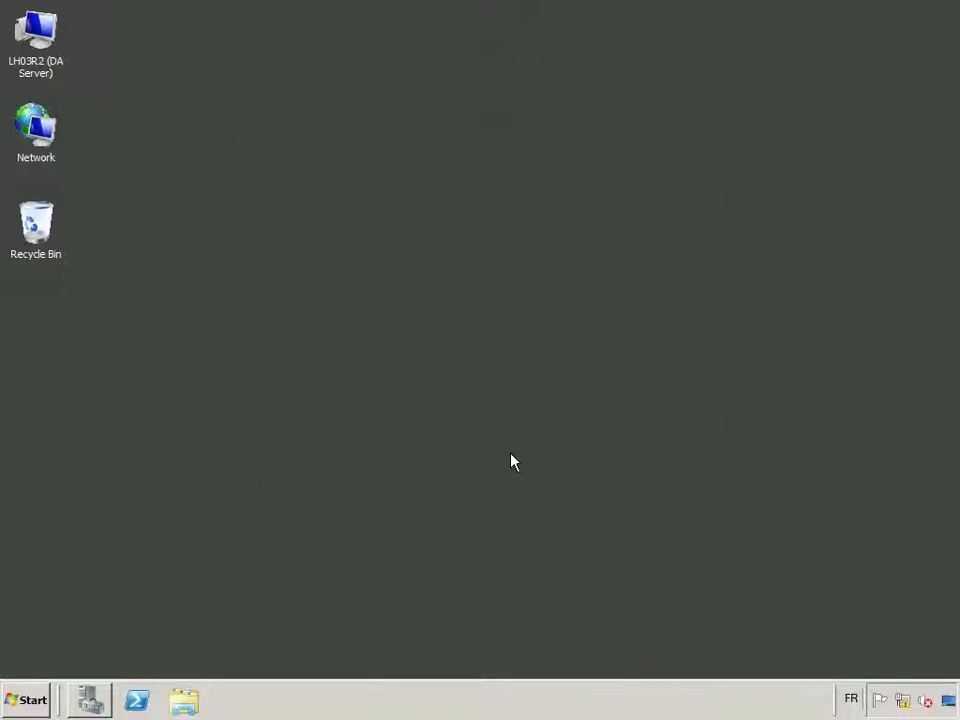